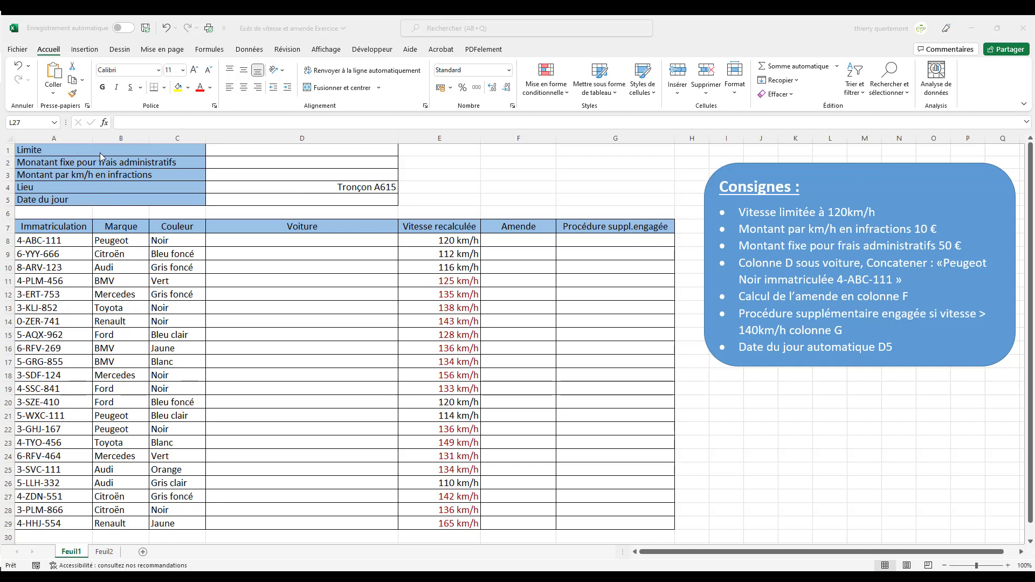
Enter 120 as the speed limit in cell D1, next to Limite
{"action": "left_click", "coordinate": [364, 151]}
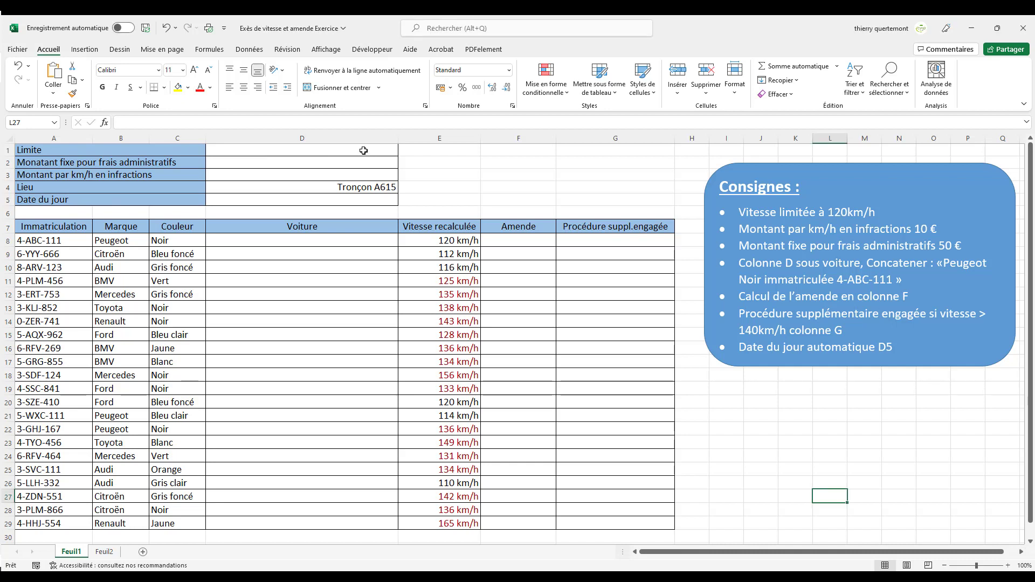
{"action": "left_click", "coordinate": [364, 151]}
{"action": "type", "text": "120"}
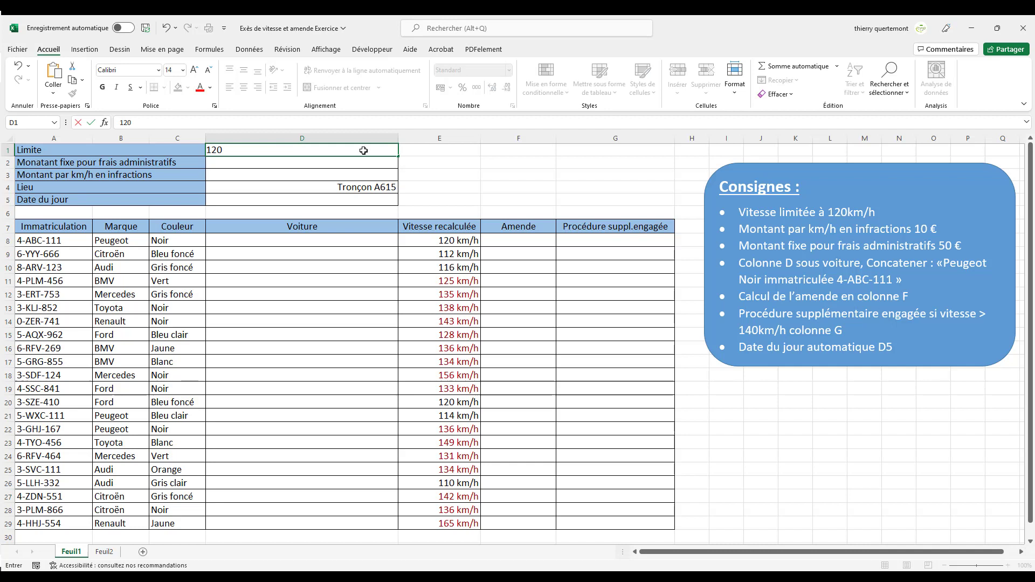
{"action": "key", "text": "Return"}
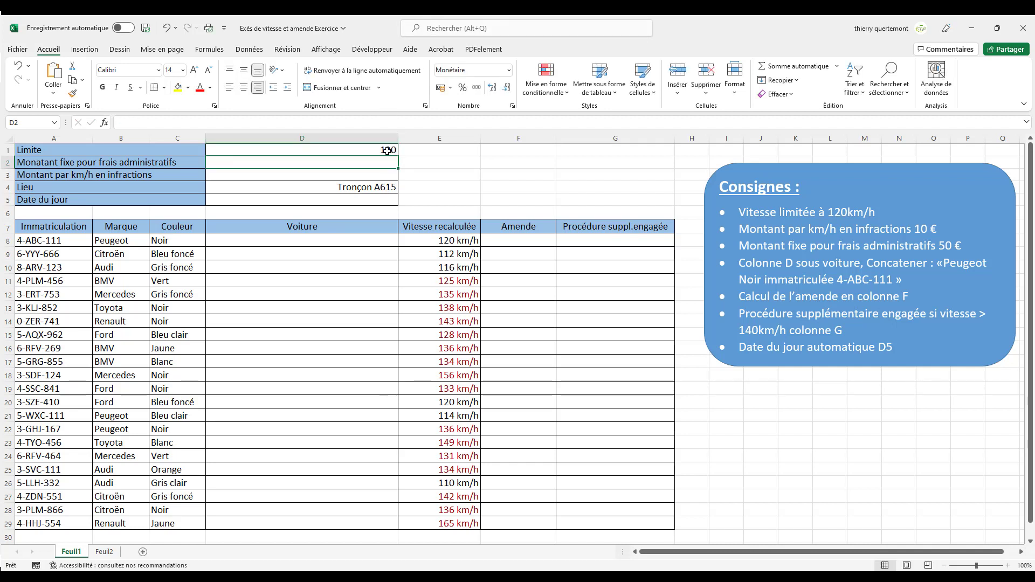
Apply the custom number format 0" km/h" to the speed limit in cell D1
{"action": "left_click", "coordinate": [388, 150]}
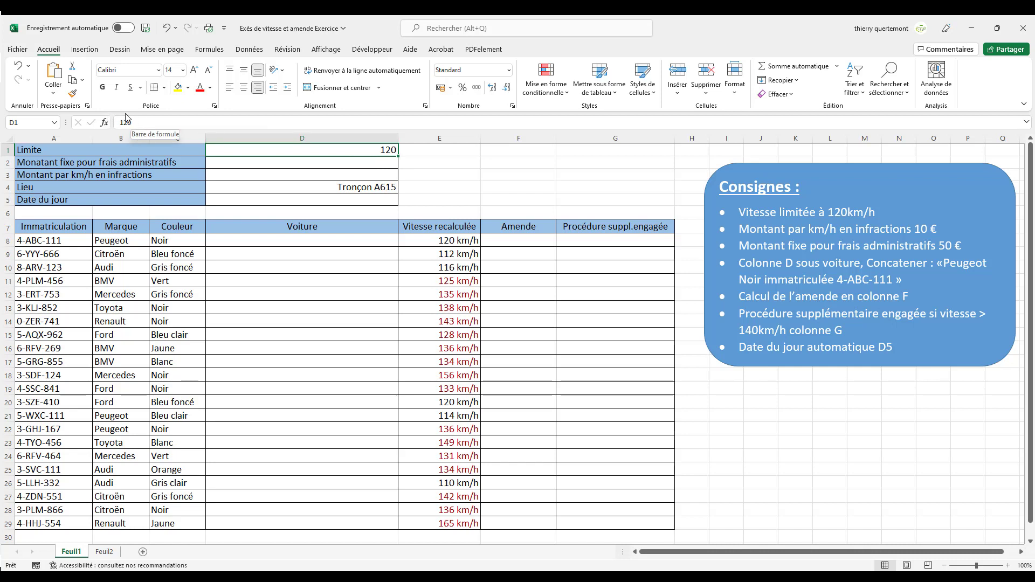
{"action": "right_click", "coordinate": [381, 153]}
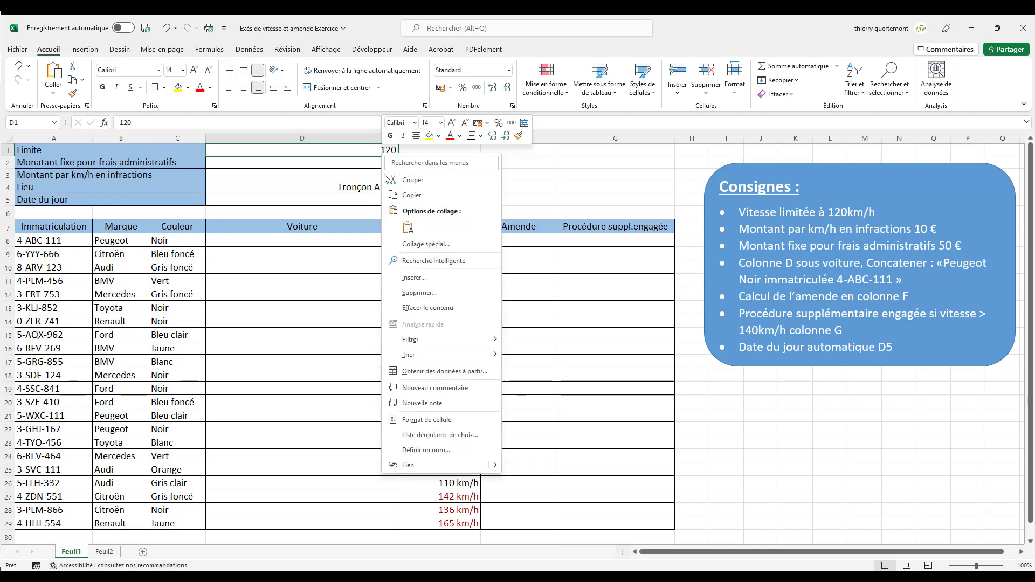
{"action": "left_click", "coordinate": [423, 420]}
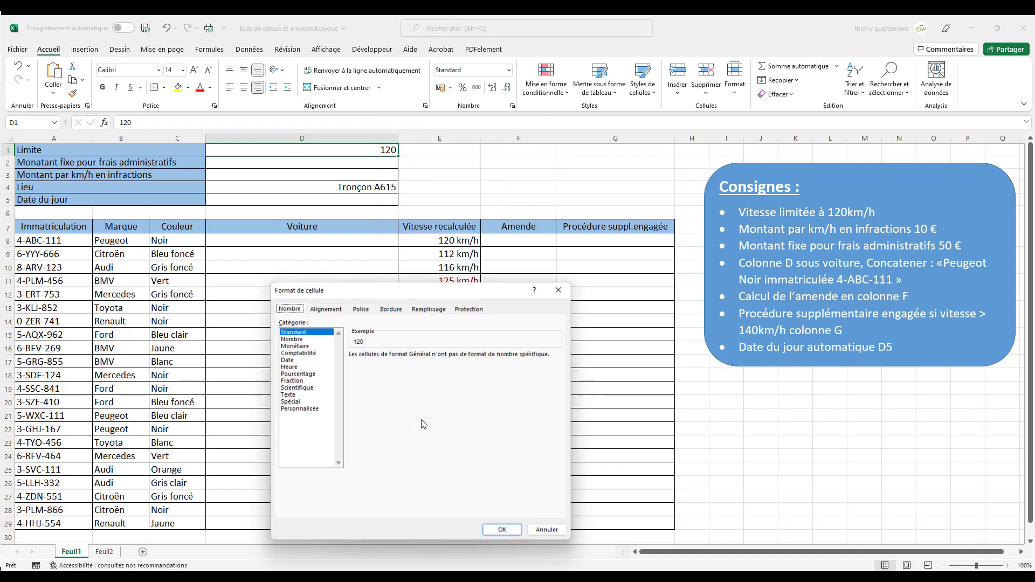
{"action": "left_click", "coordinate": [312, 409]}
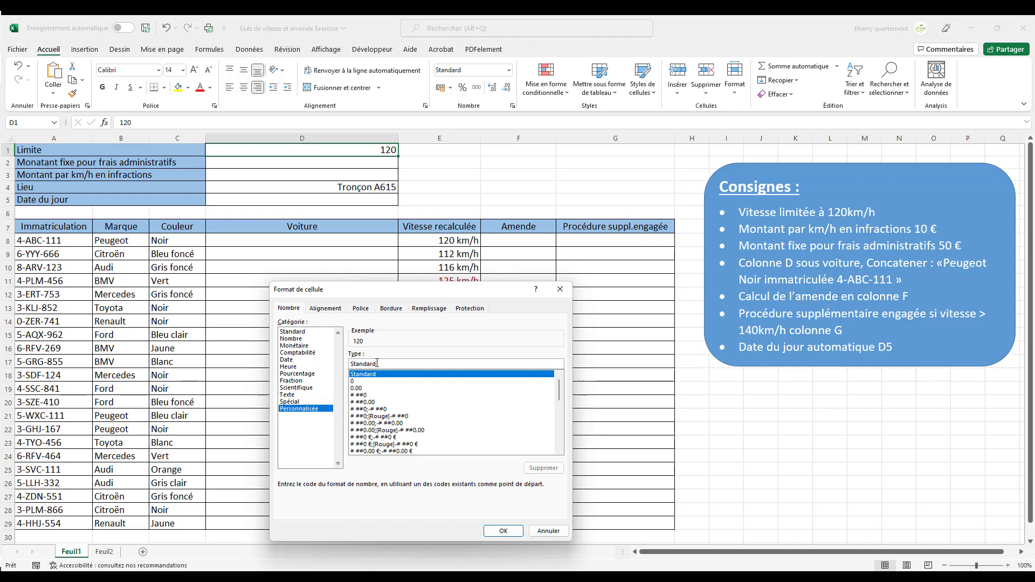
{"action": "left_click_drag", "start_coordinate": [381, 362], "coordinate": [350, 364]}
{"action": "type", "text": "0"}
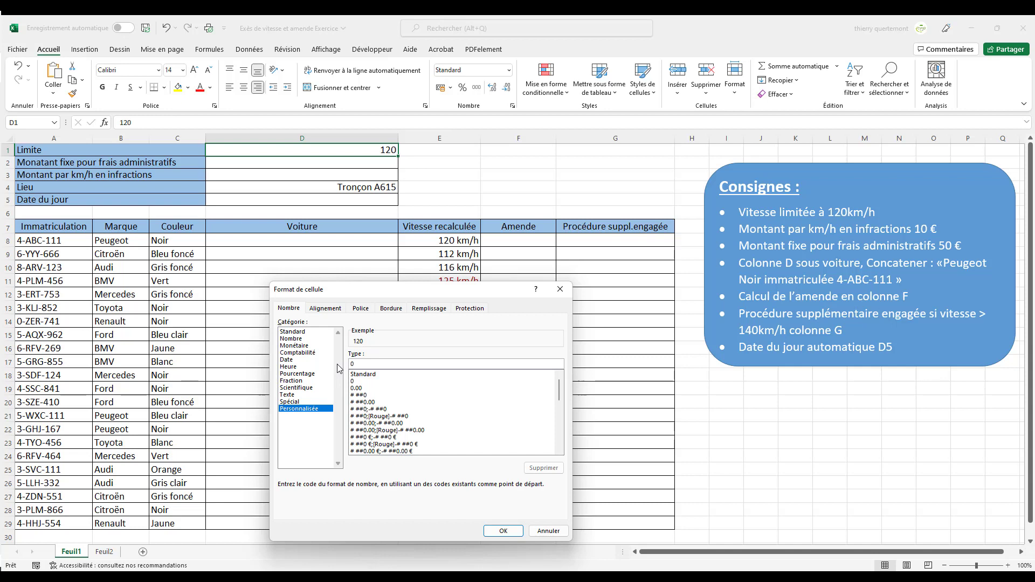
{"action": "type", "text": "\" km"}
{"action": "type", "text": "/h\""}
{"action": "left_click", "coordinate": [504, 532]}
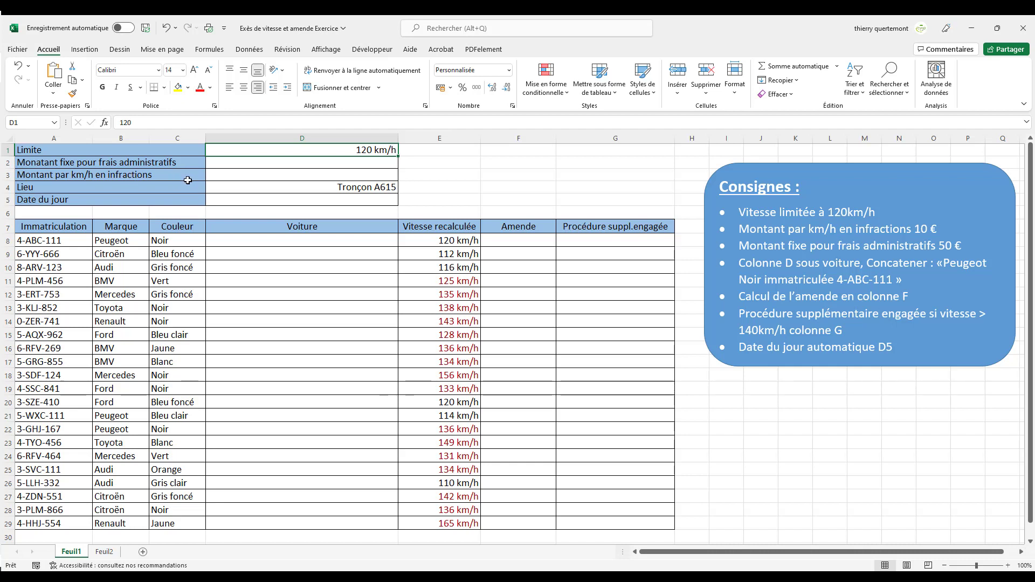
Enter 10€ as the amount per km/h in infraction in D3 and 50€ as the fixed administrative fee in D2
{"action": "left_click", "coordinate": [381, 174]}
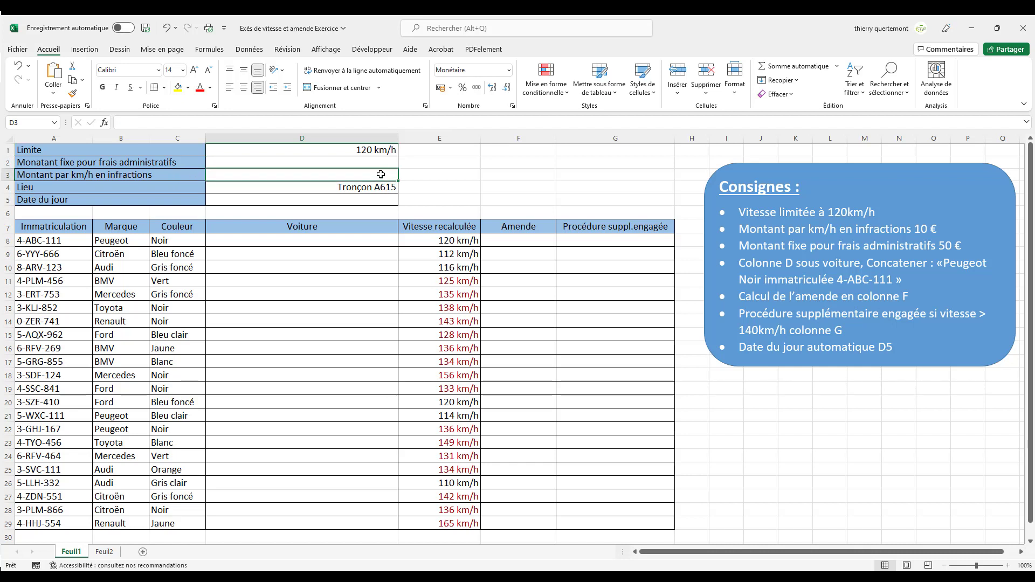
{"action": "type", "text": "10"}
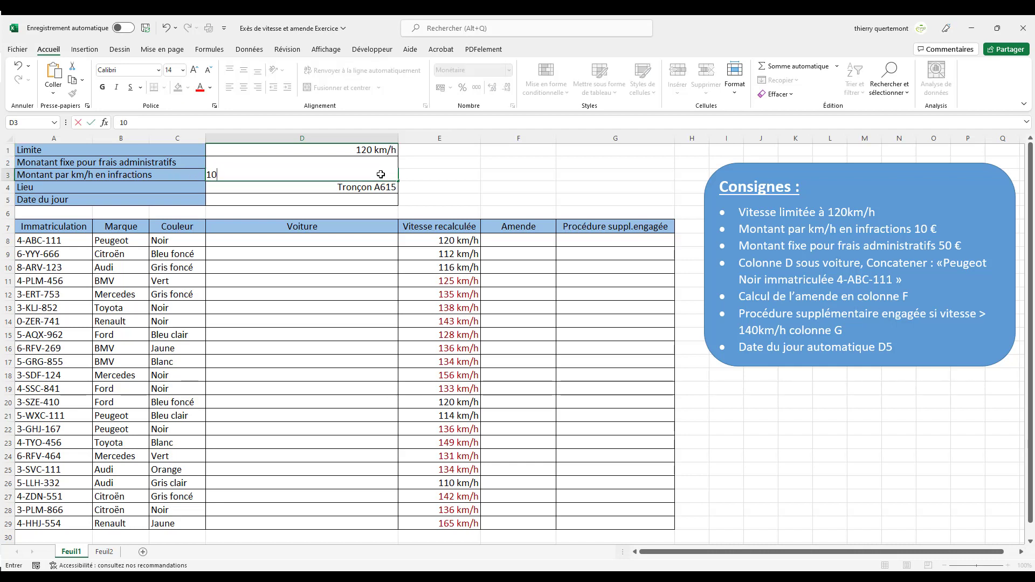
{"action": "type", "text": "€"}
{"action": "key", "text": "Return"}
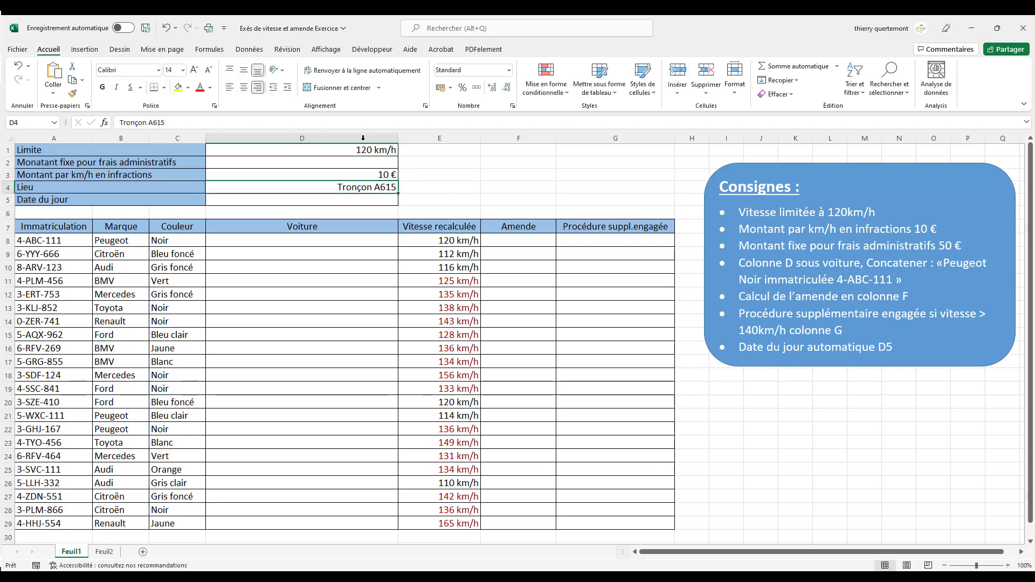
{"action": "left_click", "coordinate": [372, 165]}
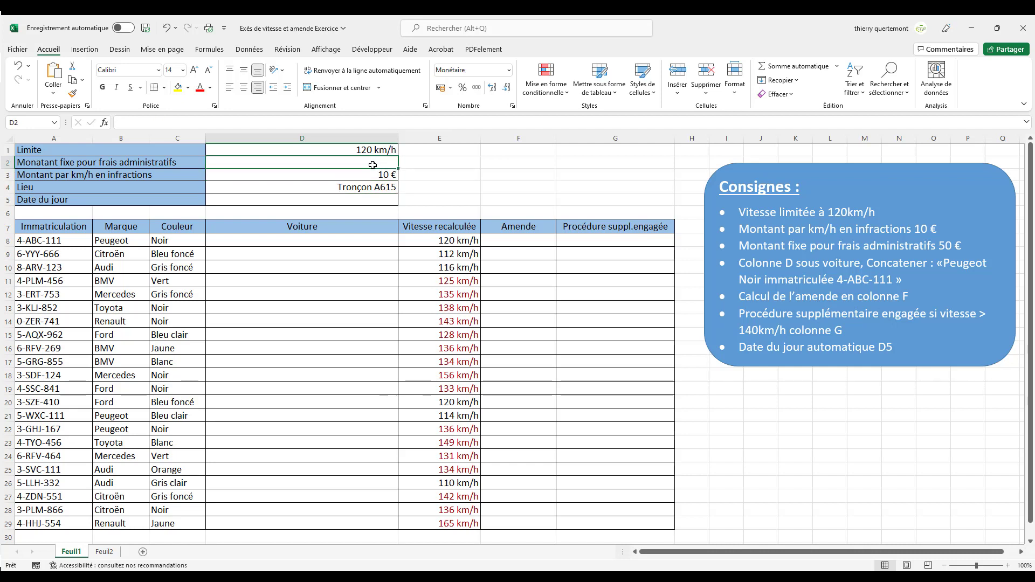
{"action": "type", "text": "50"}
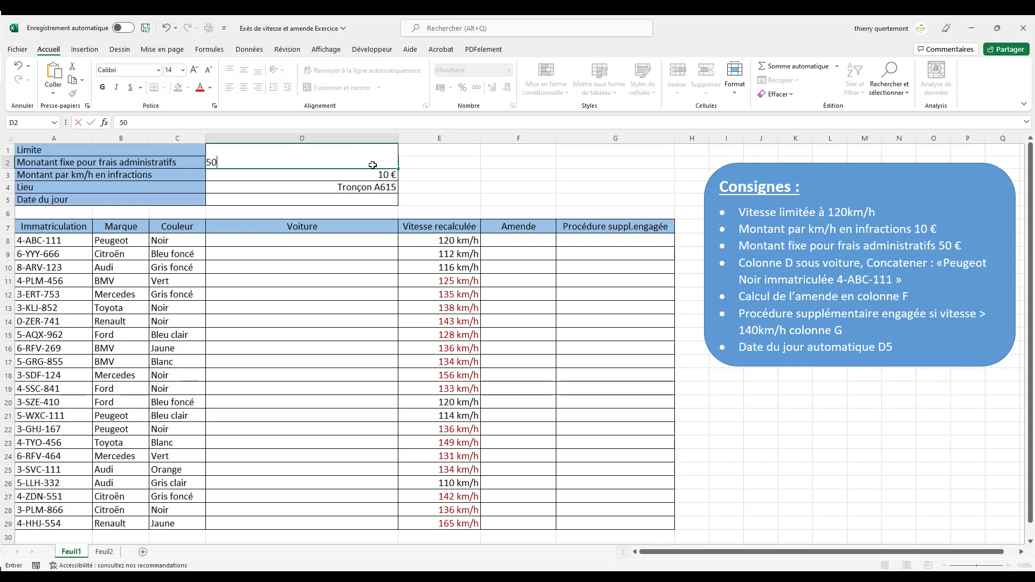
{"action": "type", "text": "€"}
{"action": "key", "text": "Return"}
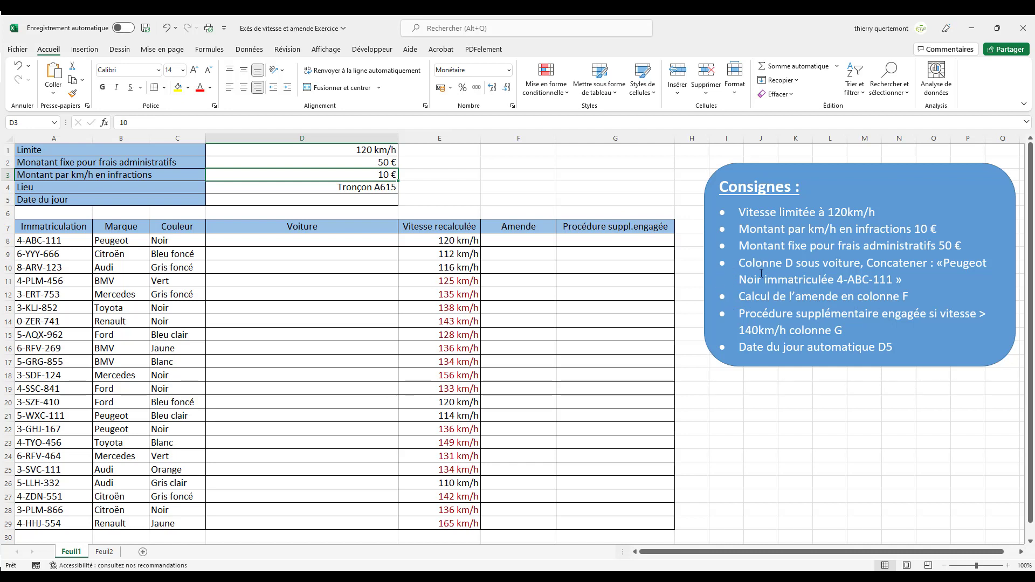
{"action": "left_click", "coordinate": [297, 138]}
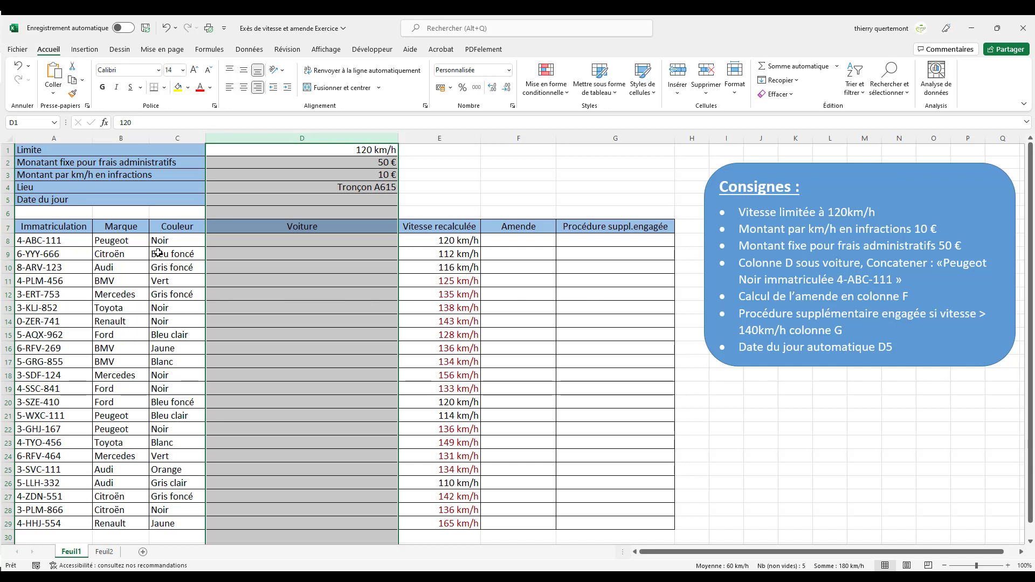
{"action": "left_click", "coordinate": [237, 238]}
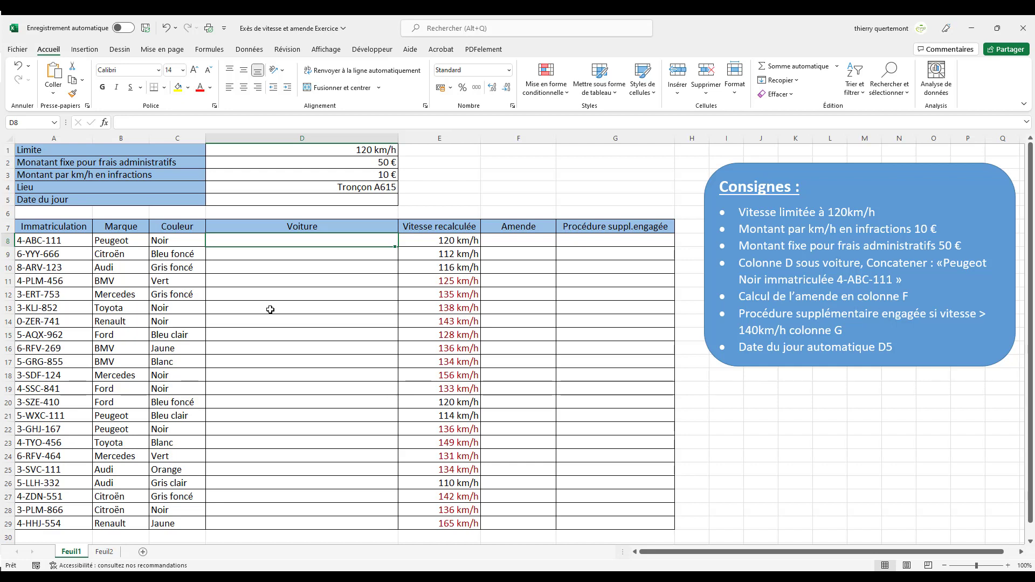
{"action": "type", "text": "&&&"}
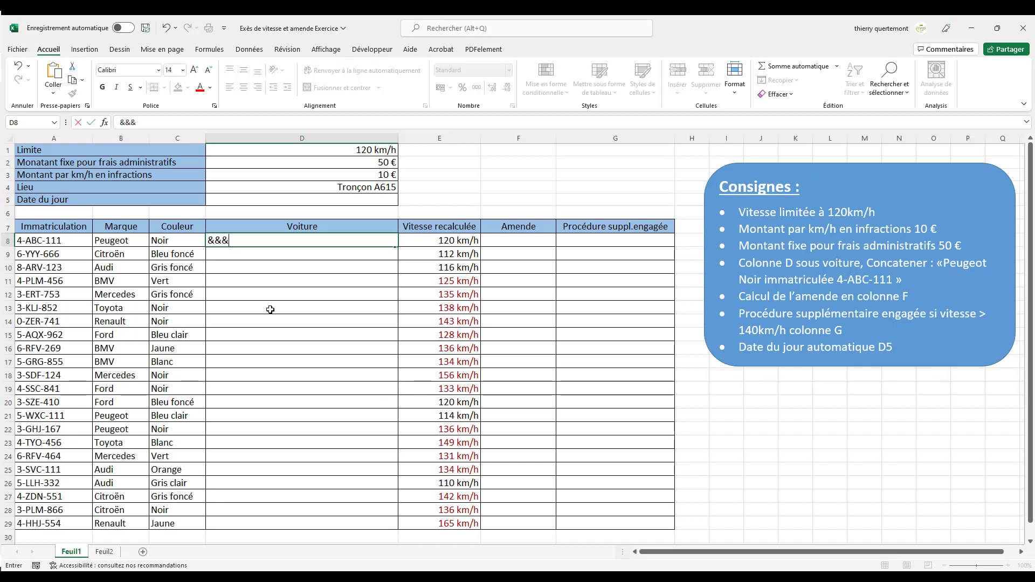
{"action": "key", "text": "BackSpace"}
{"action": "key", "text": "BackSpace"}
{"action": "key", "text": "BackSpace"}
Enter the formula =B8&" "&C8&" immatriculée"&" "&A8 in D8 to join the car's make, colour and registration
{"action": "type", "text": "="}
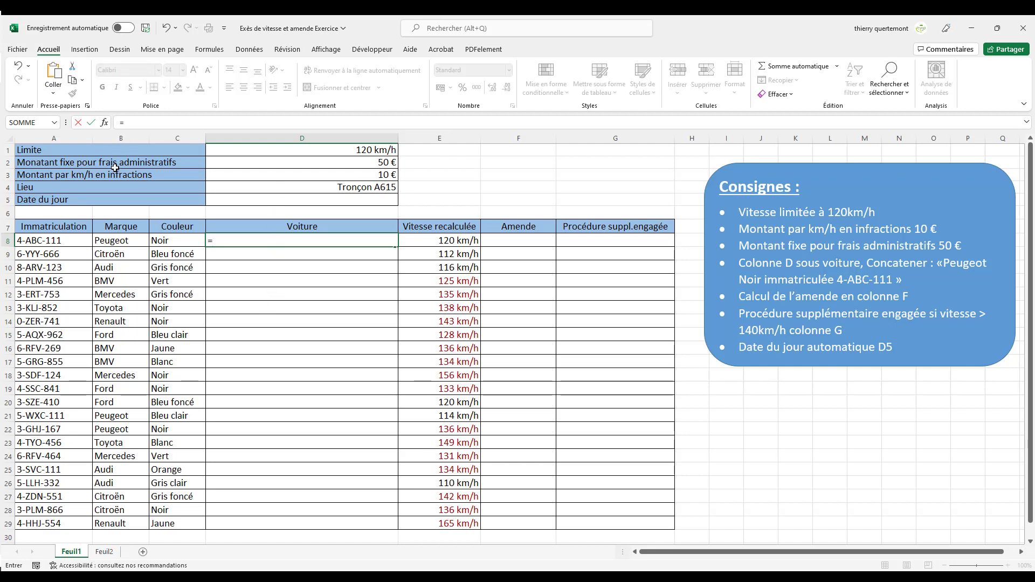
{"action": "left_click", "coordinate": [107, 242]}
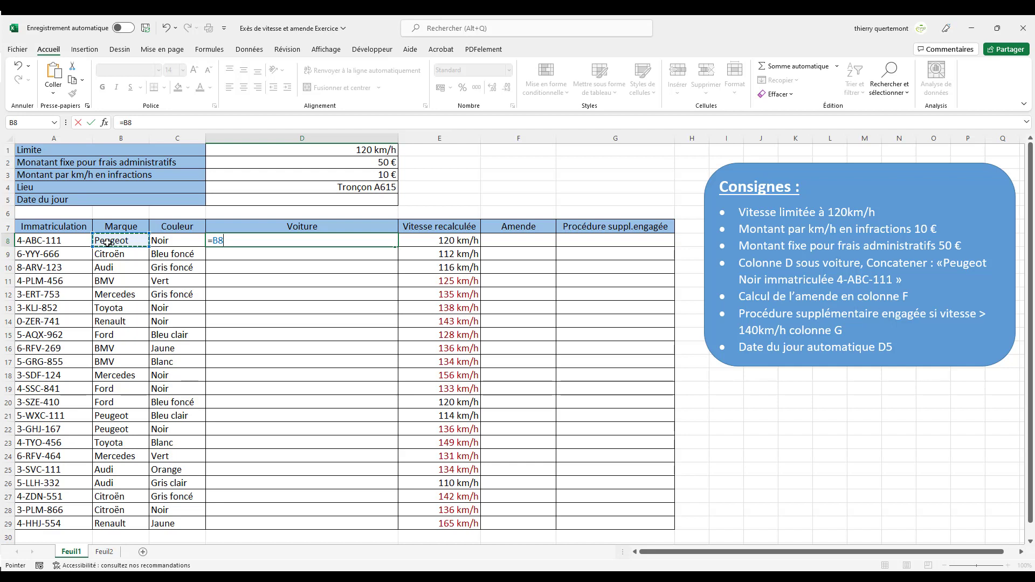
{"action": "type", "text": "&\" \"&"}
{"action": "left_click", "coordinate": [168, 241]}
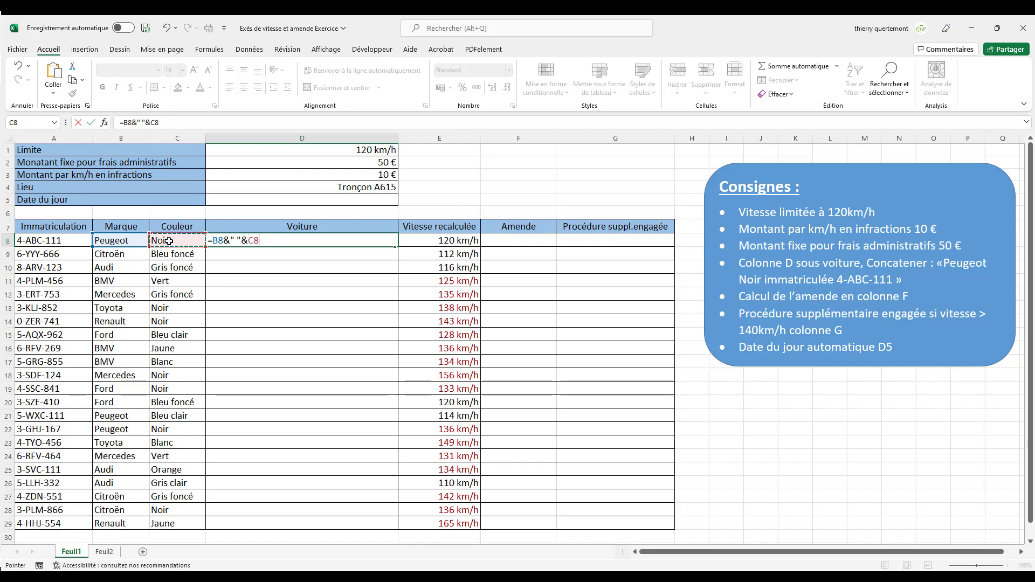
{"action": "type", "text": "&"}
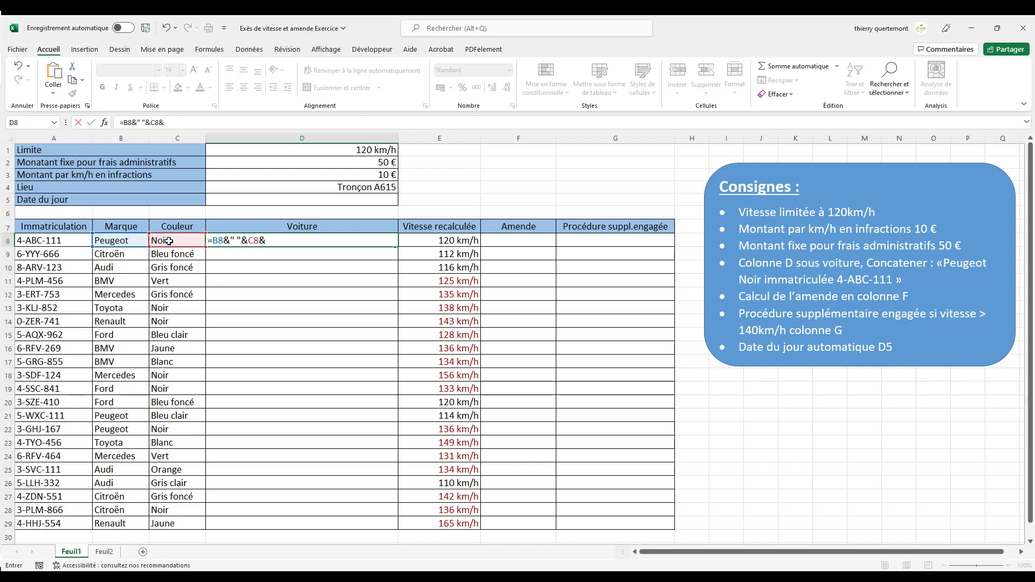
{"action": "type", "text": "\" immatriculée\""}
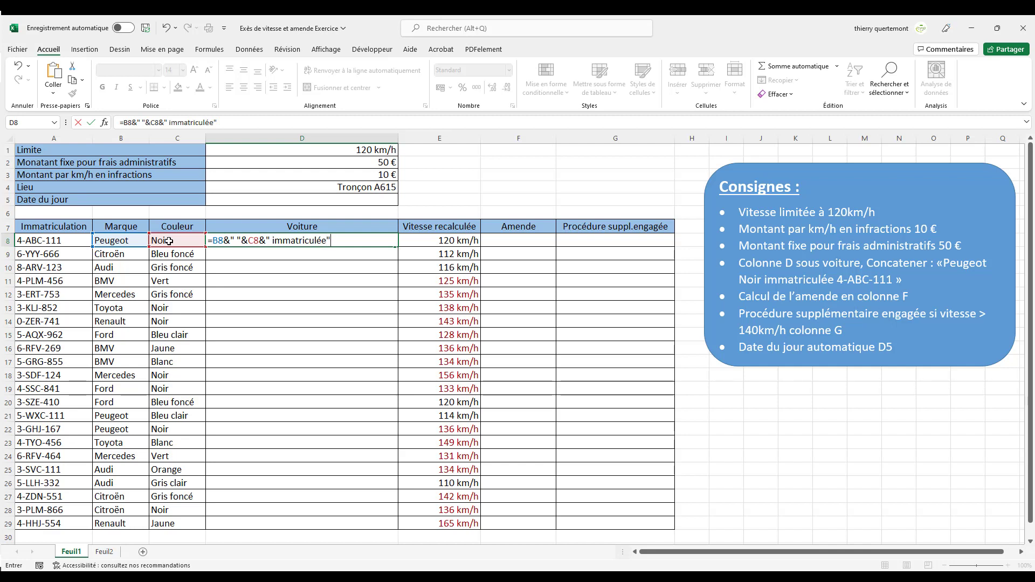
{"action": "type", "text": "&\" \"&"}
{"action": "left_click", "coordinate": [46, 243]}
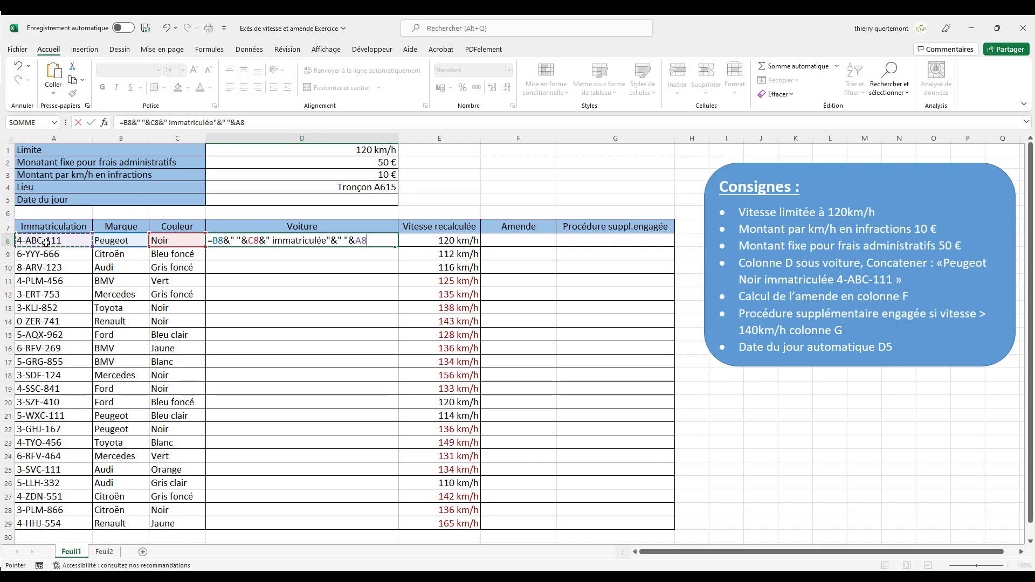
{"action": "key", "text": "Return"}
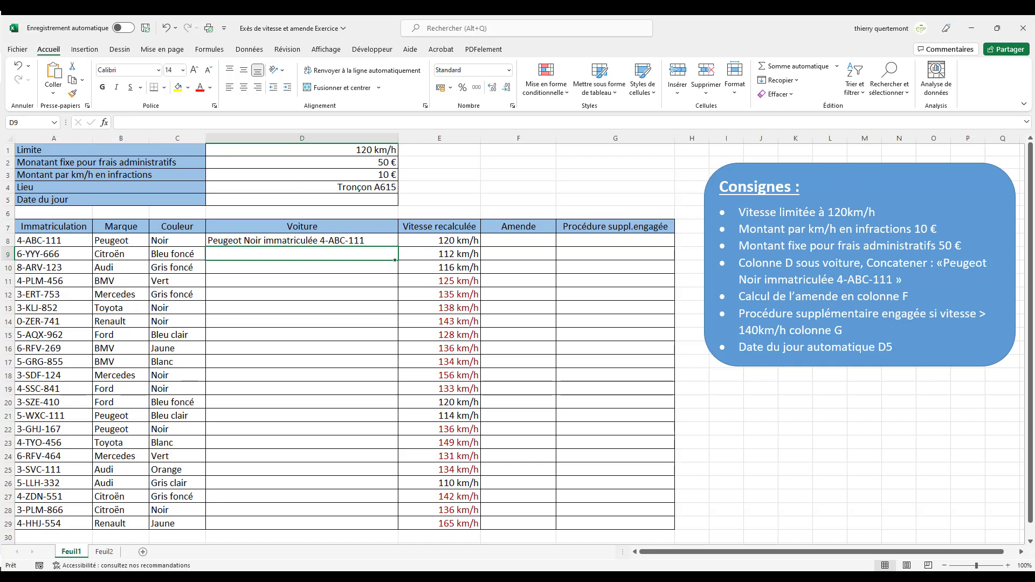
Copy the concatenation formula from D8 down the Voiture column to D29
{"action": "left_click", "coordinate": [346, 240]}
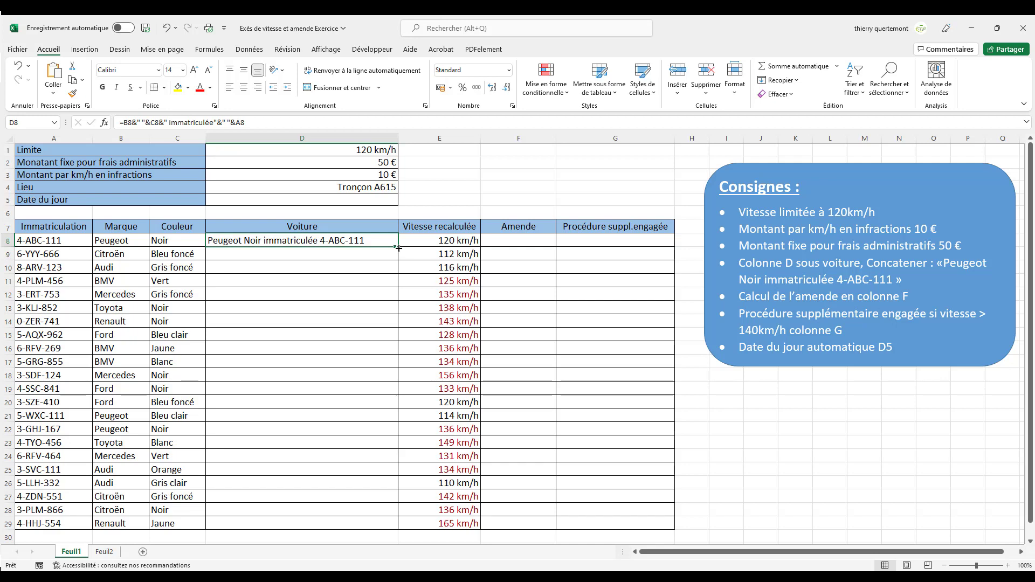
{"action": "left_click_drag", "start_coordinate": [398, 247], "coordinate": [398, 465]}
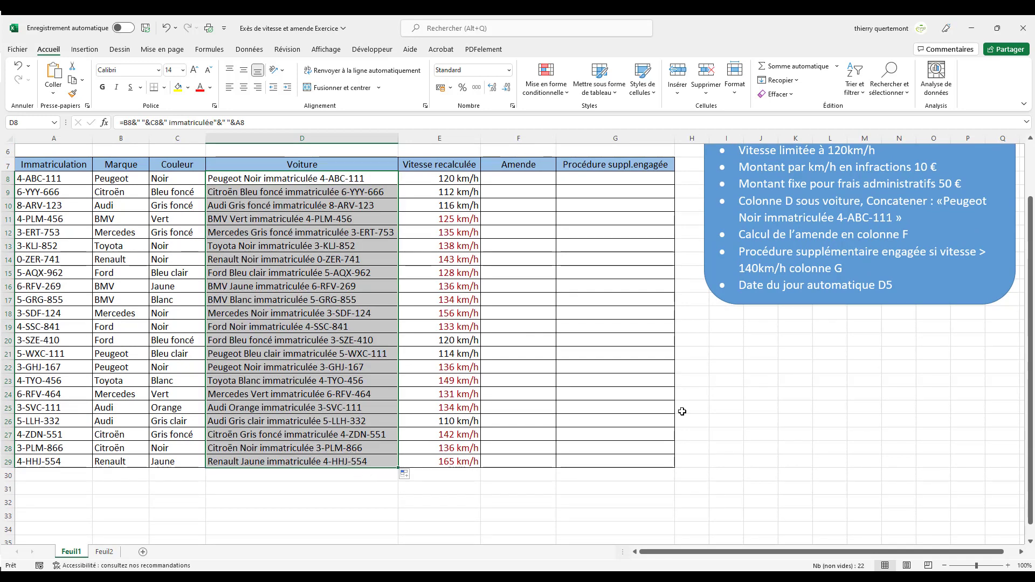
{"action": "left_click", "coordinate": [711, 421]}
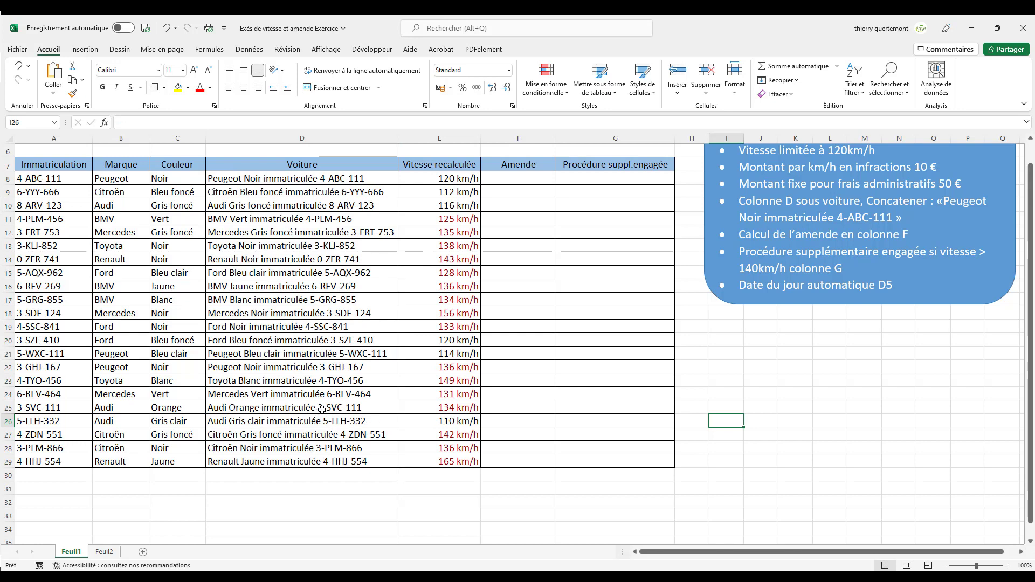
Begin an SI formula in F8 under Amende with the test E8>D1, comparing the recalculated speed with the limit
{"action": "scroll", "coordinate": [317, 409], "scroll_direction": "up", "scroll_amount": 2}
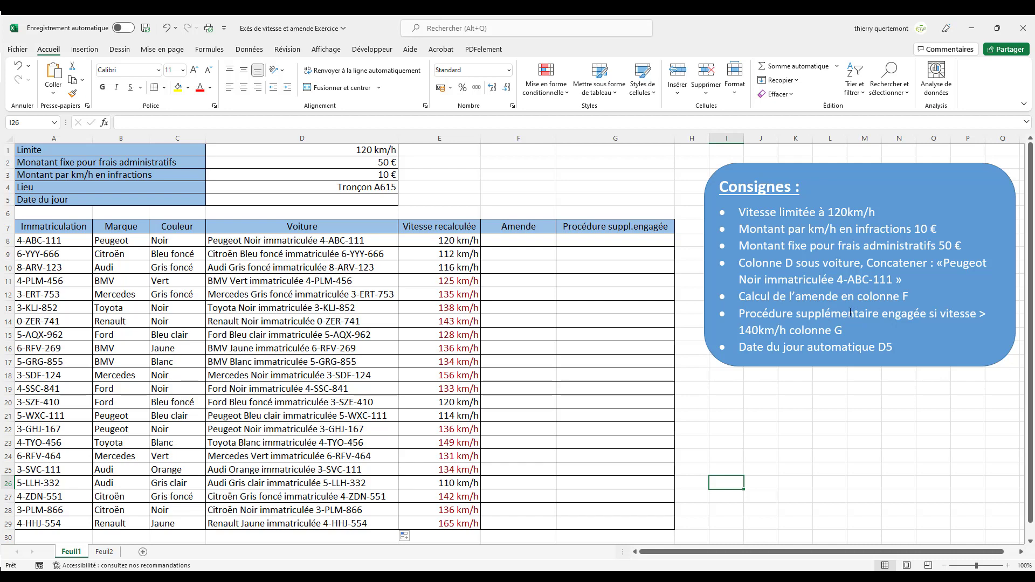
{"action": "left_click", "coordinate": [507, 138]}
{"action": "left_click", "coordinate": [510, 242]}
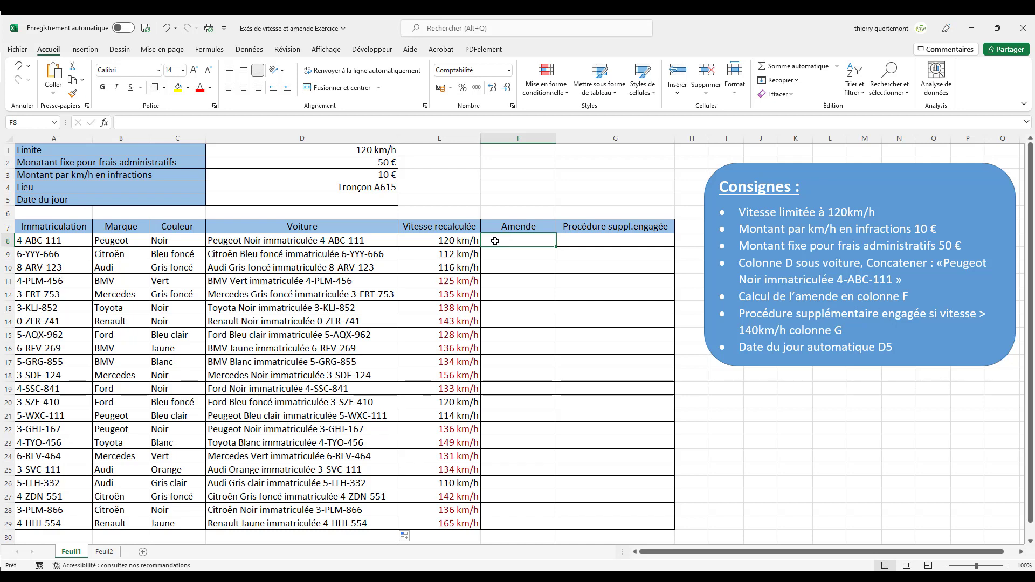
{"action": "type", "text": "="}
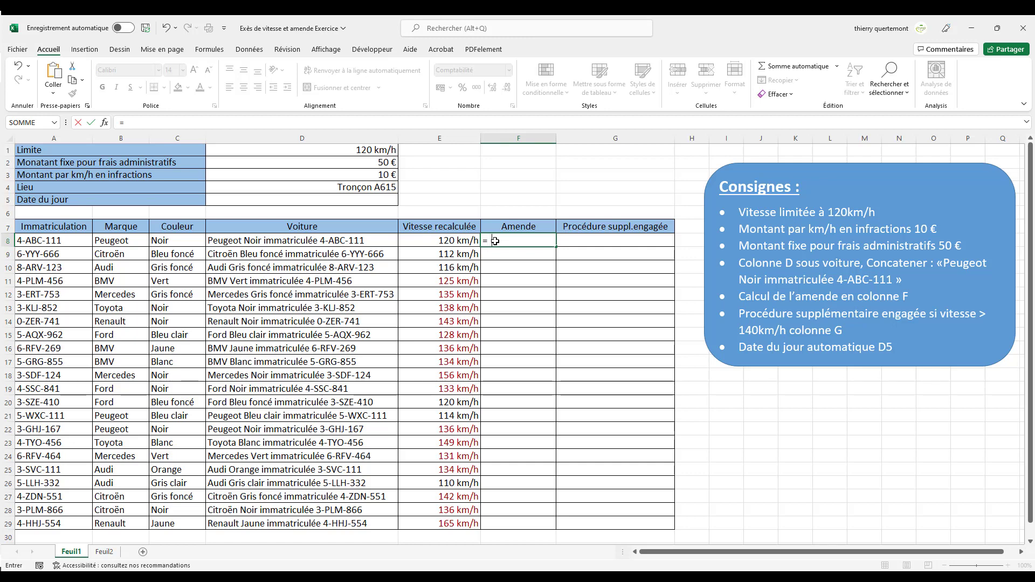
{"action": "type", "text": "si"}
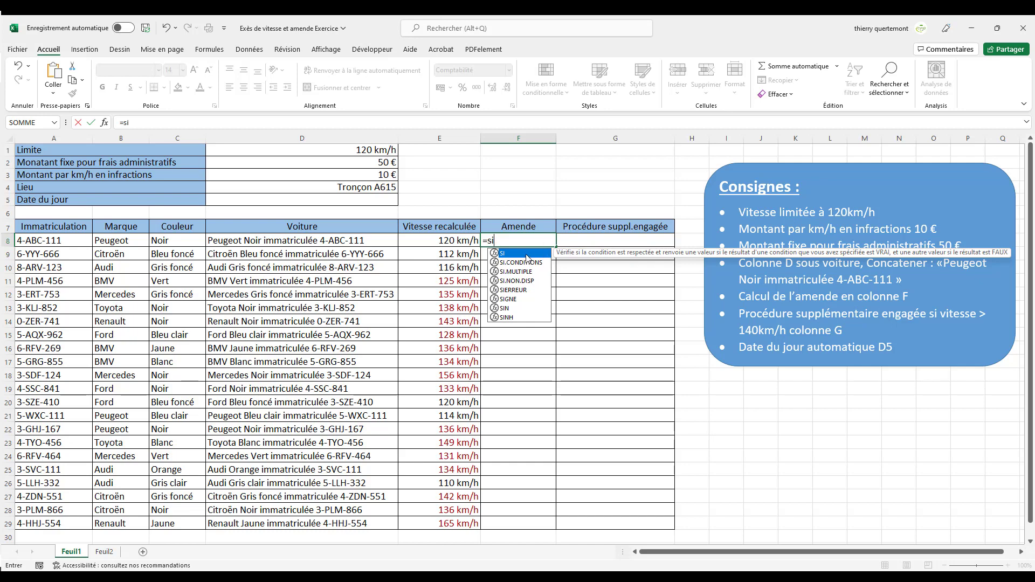
{"action": "double_click", "coordinate": [526, 257]}
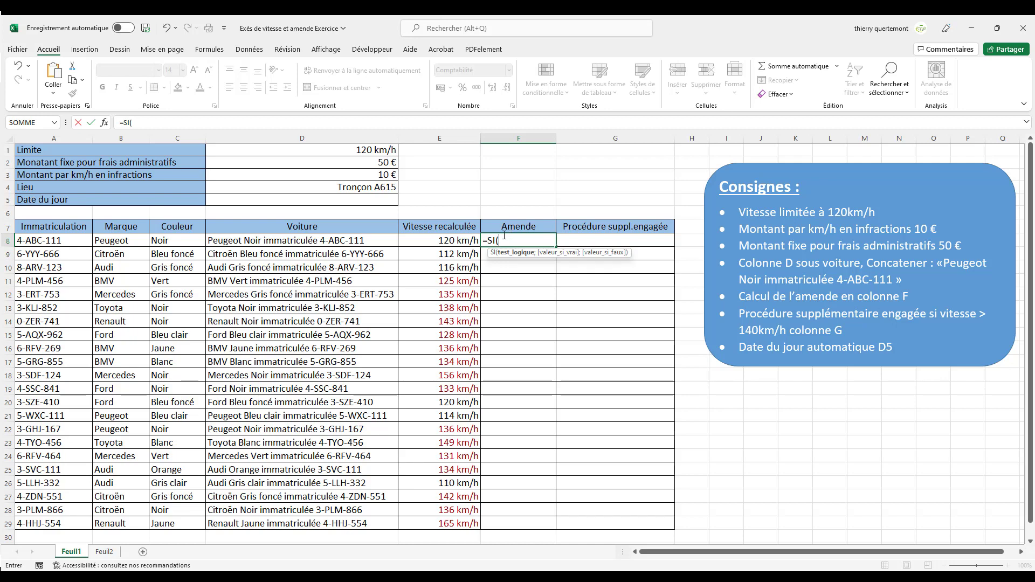
{"action": "left_click", "coordinate": [434, 241]}
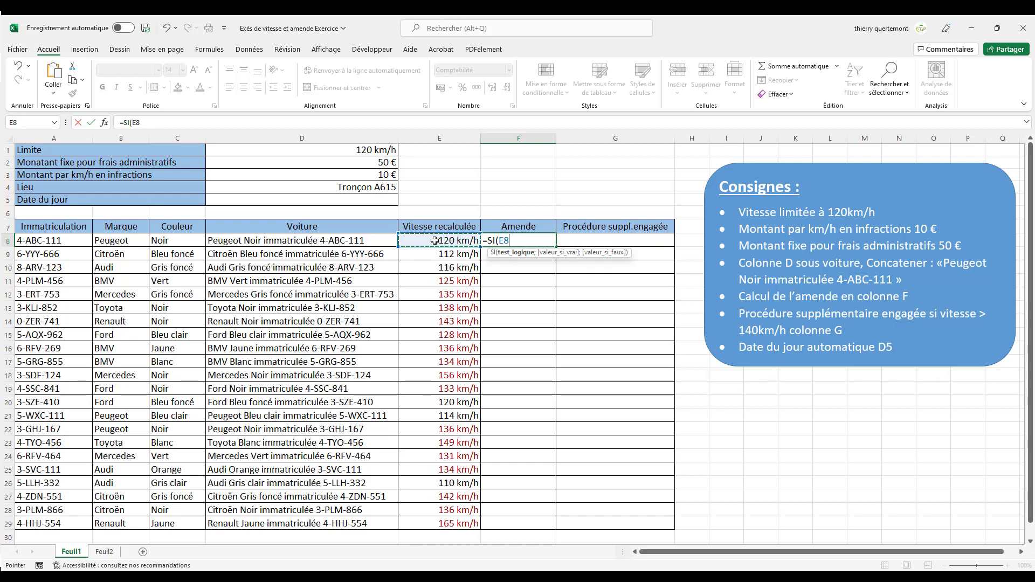
{"action": "type", "text": ">"}
{"action": "left_click", "coordinate": [378, 153]}
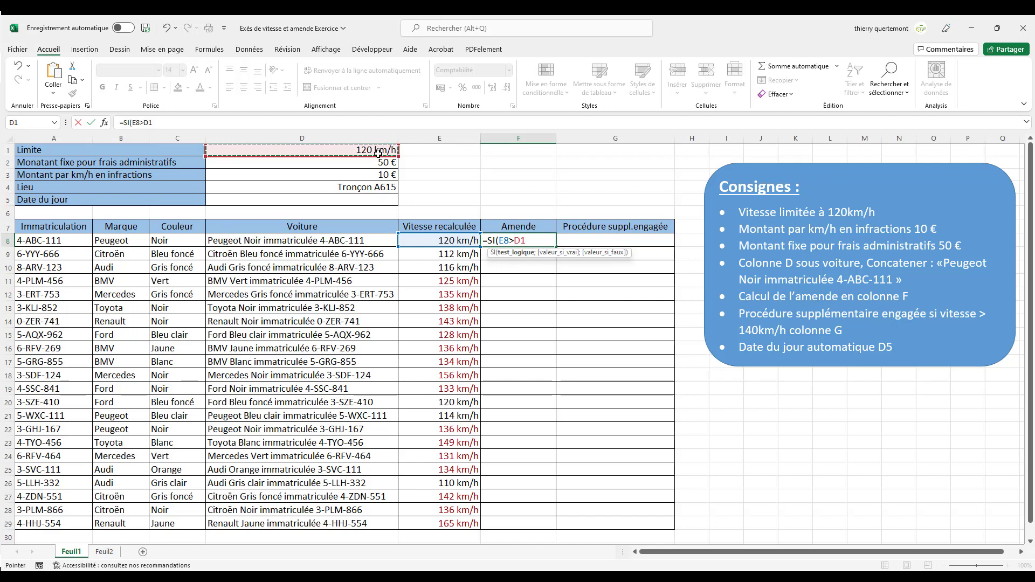
{"action": "type", "text": ";"}
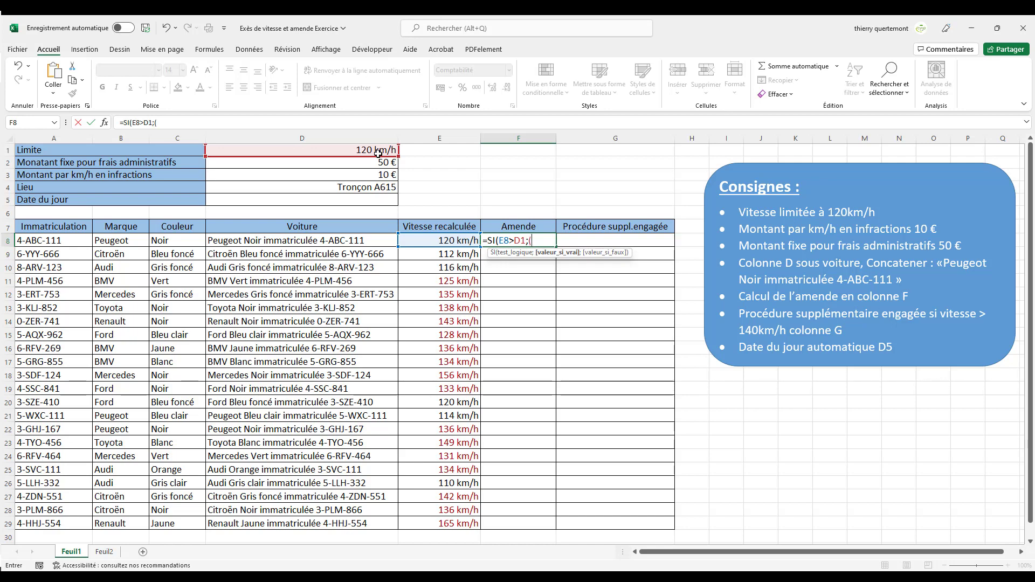
Complete the F8 formula with ((E8-D1)*D3)+D2 as the value if true and enter it
{"action": "type", "text": "(E"}
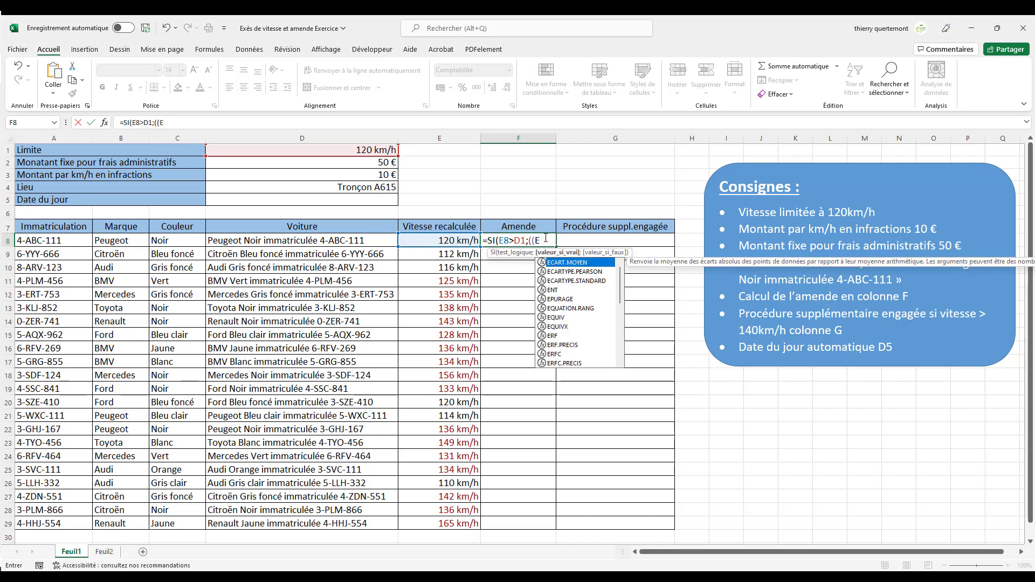
{"action": "type", "text": "8"}
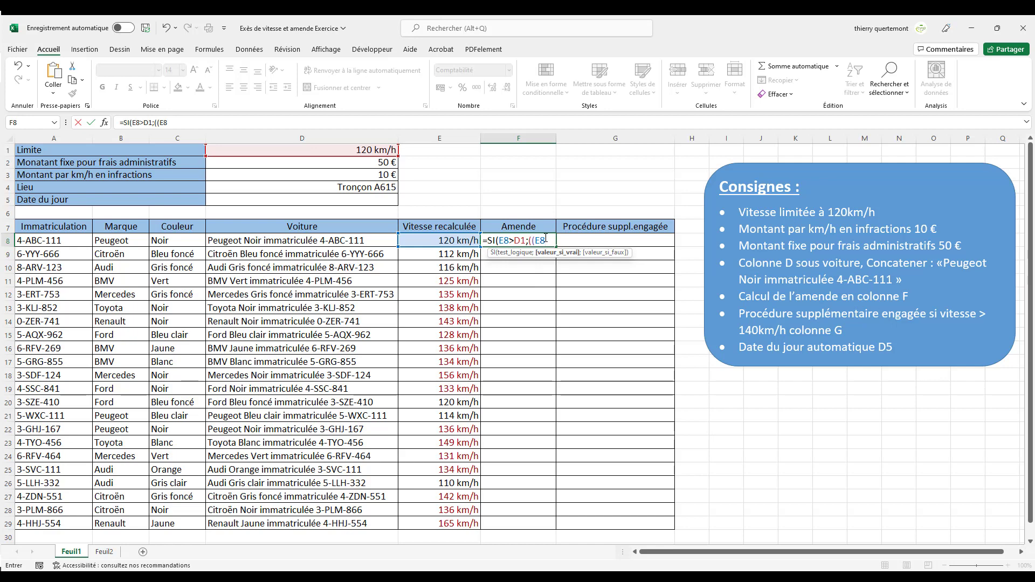
{"action": "type", "text": "-D"}
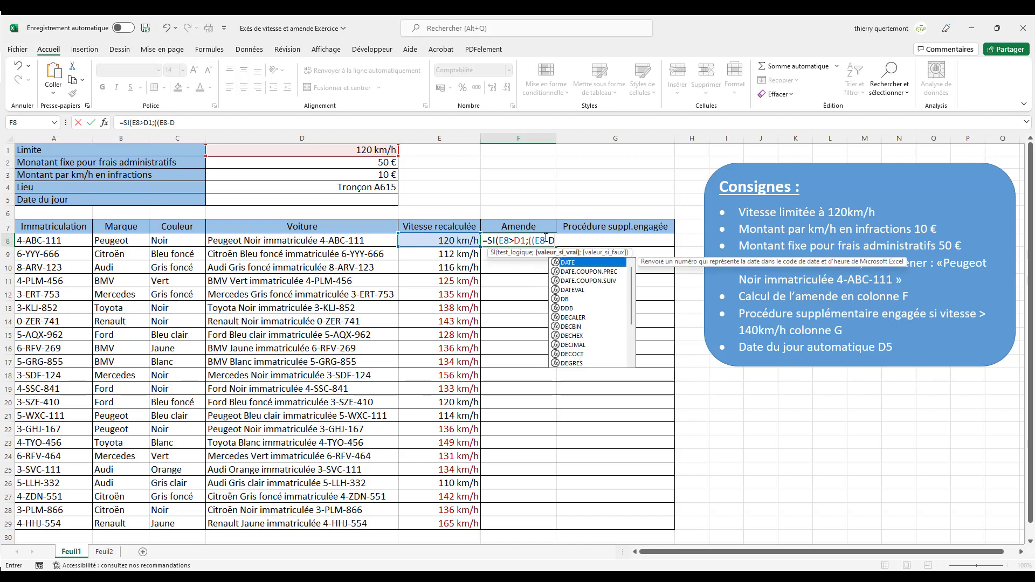
{"action": "key", "text": "Return"}
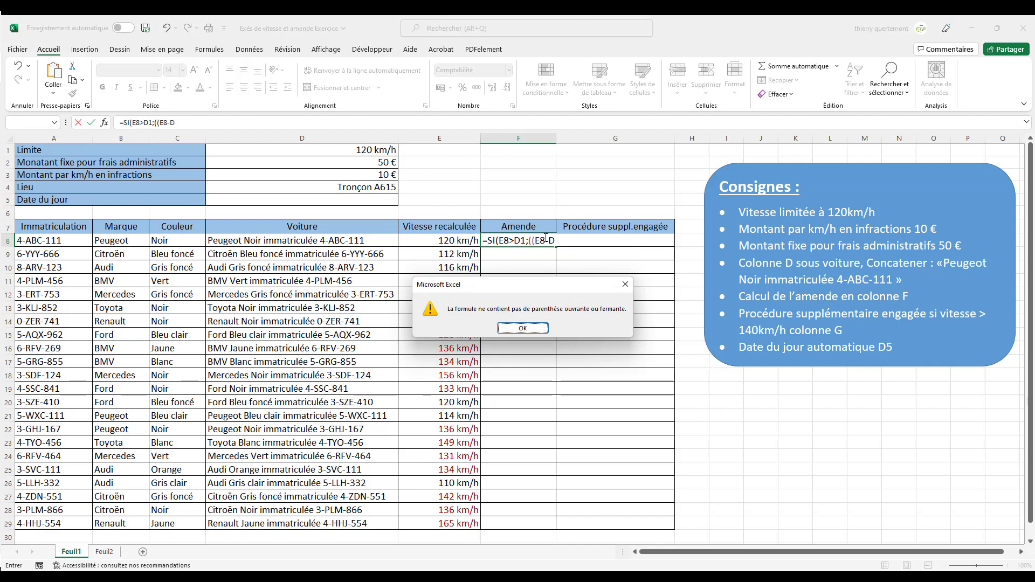
{"action": "left_click", "coordinate": [521, 327]}
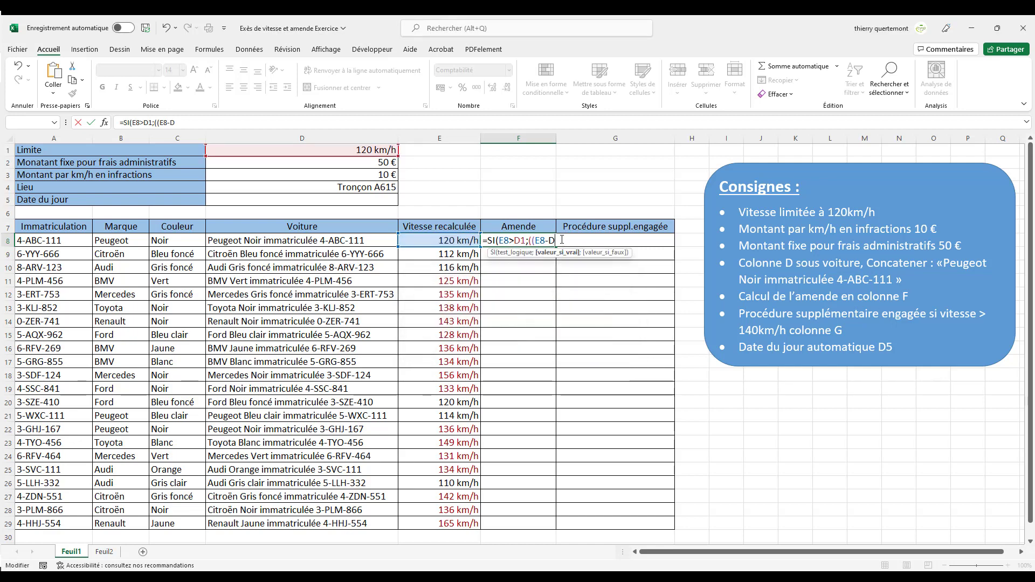
{"action": "type", "text": "1)*"}
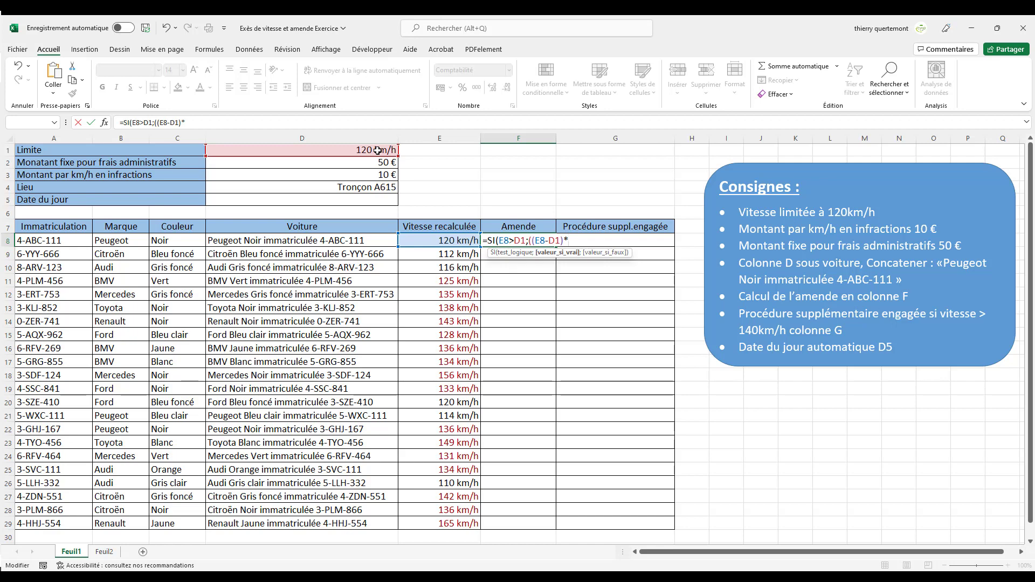
{"action": "type", "text": "D3)+"}
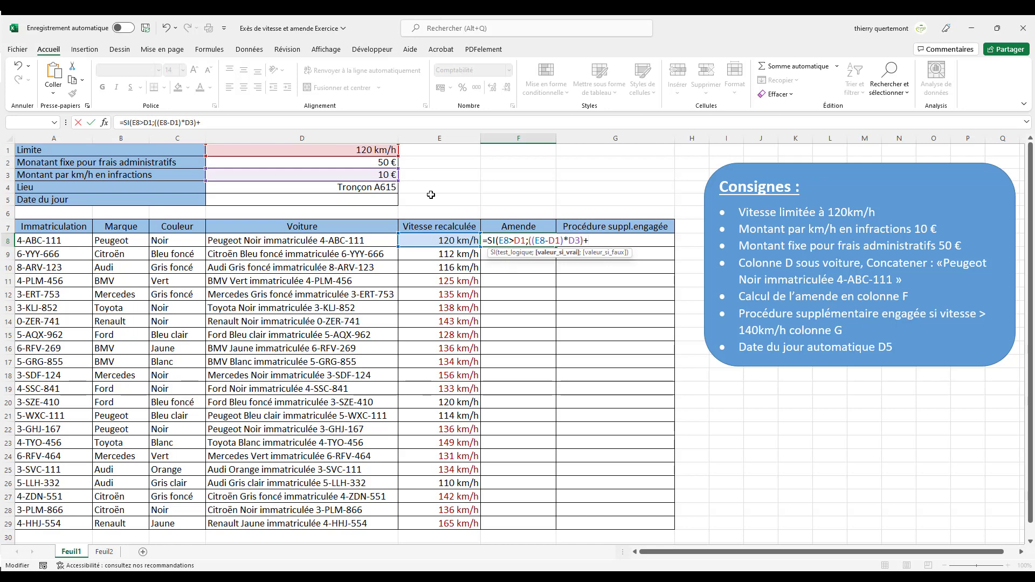
{"action": "type", "text": "D"}
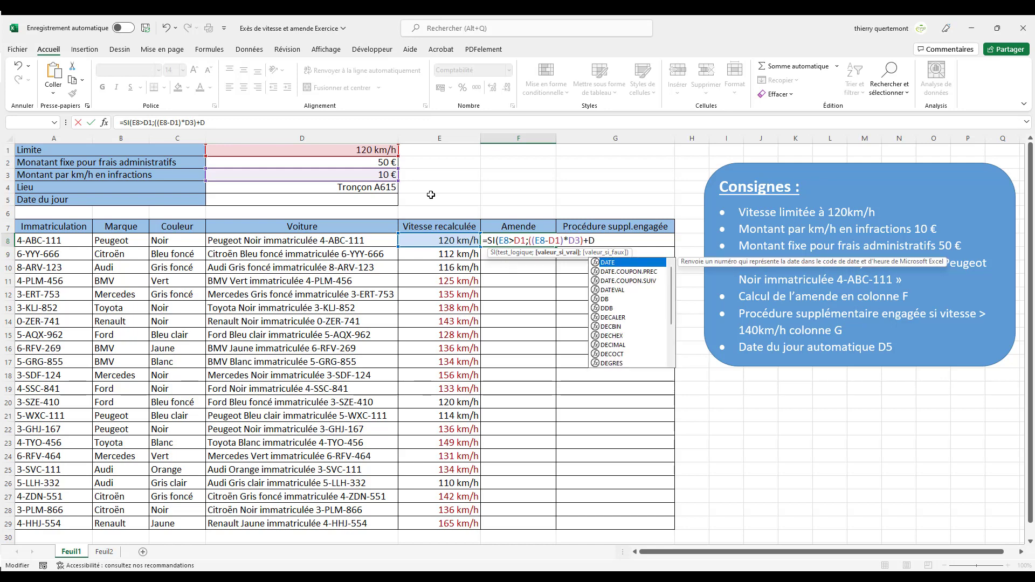
{"action": "key", "text": "Down"}
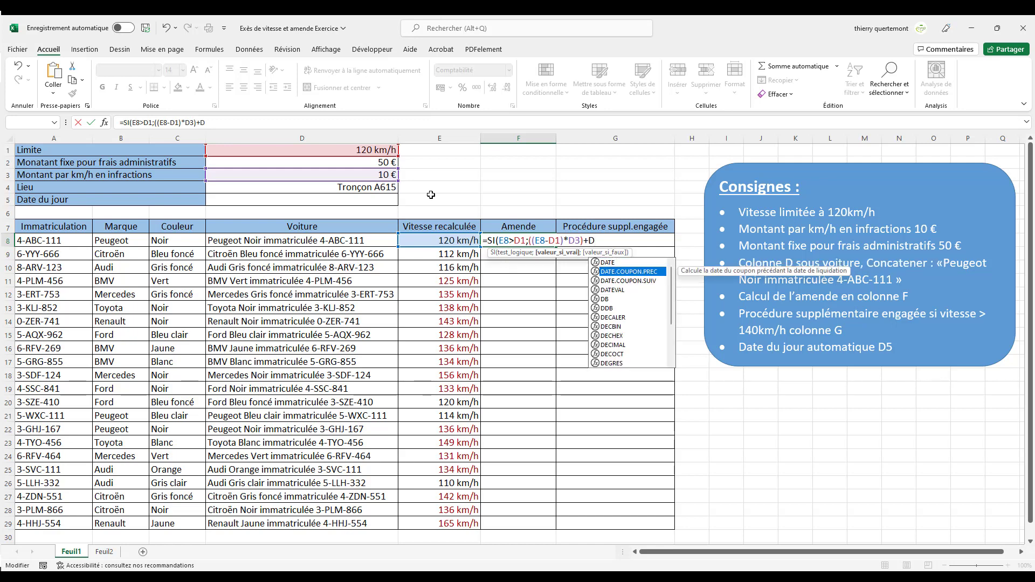
{"action": "type", "text": "2"}
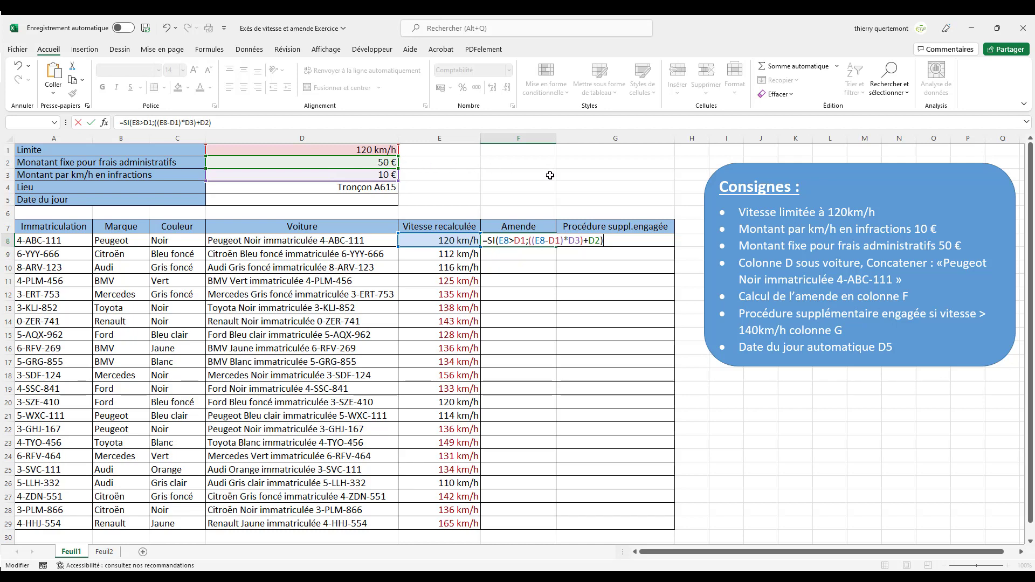
{"action": "key", "text": "Return"}
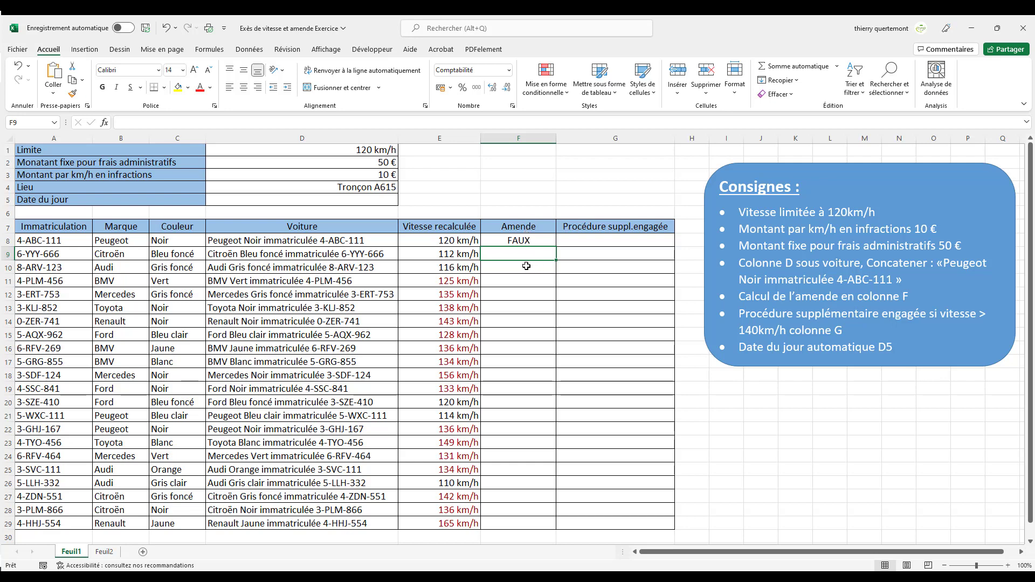
Add "Aucune amende" as the value if false in the F8 fine formula
{"action": "left_click", "coordinate": [508, 242]}
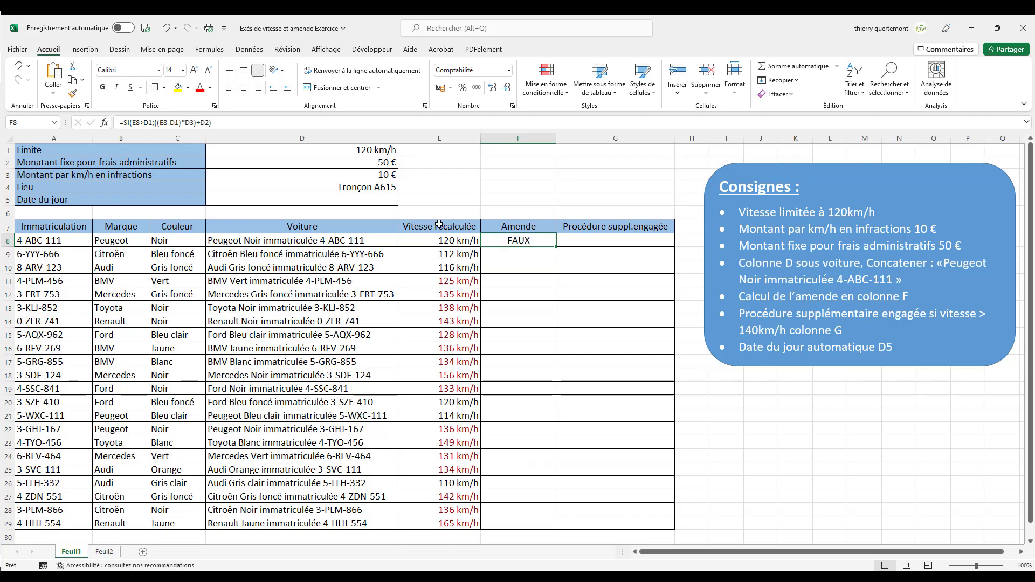
{"action": "left_click", "coordinate": [220, 125]}
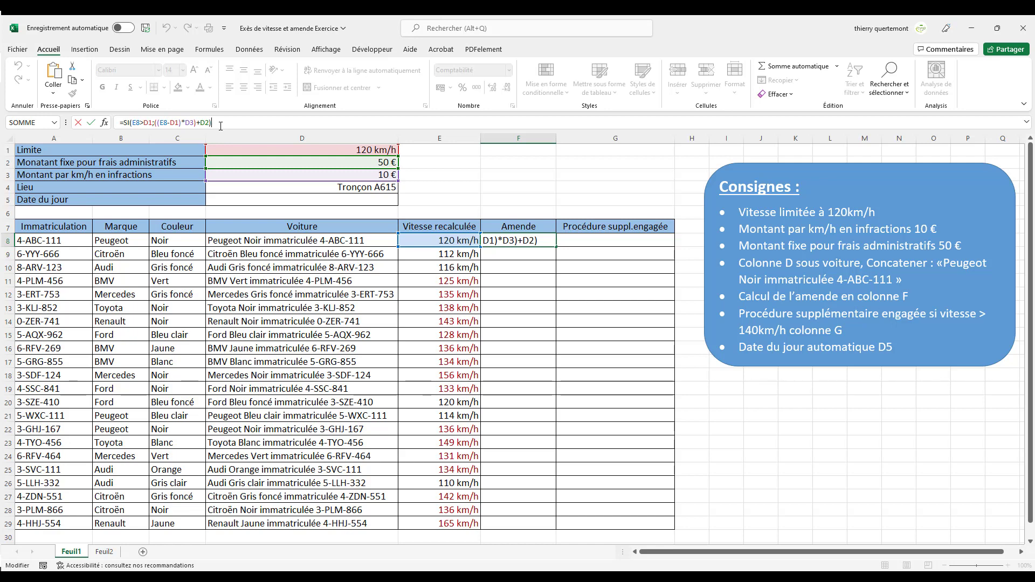
{"action": "key", "text": "BackSpace"}
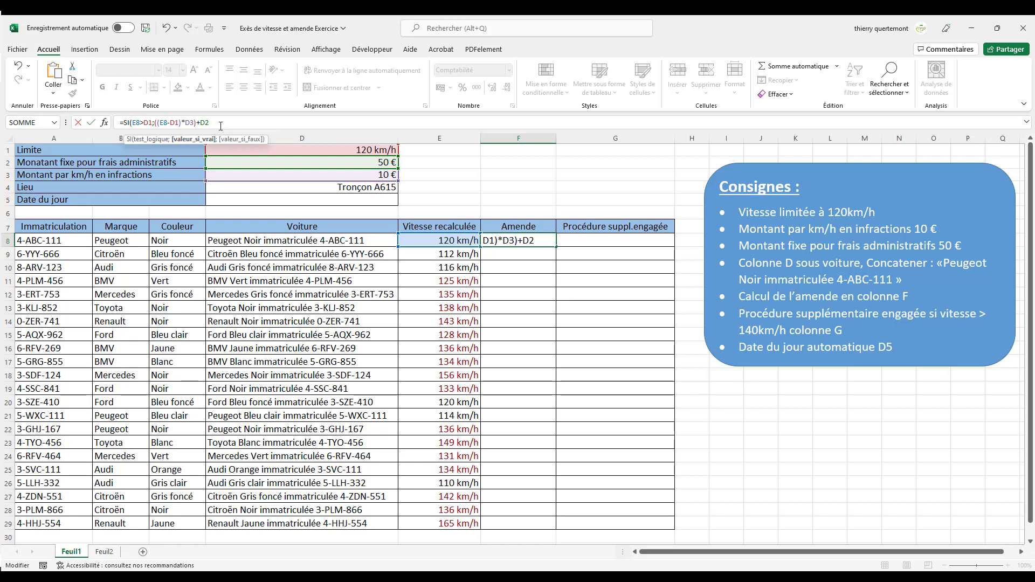
{"action": "type", "text": ";"}
{"action": "type", "text": "\"Aucune ama"}
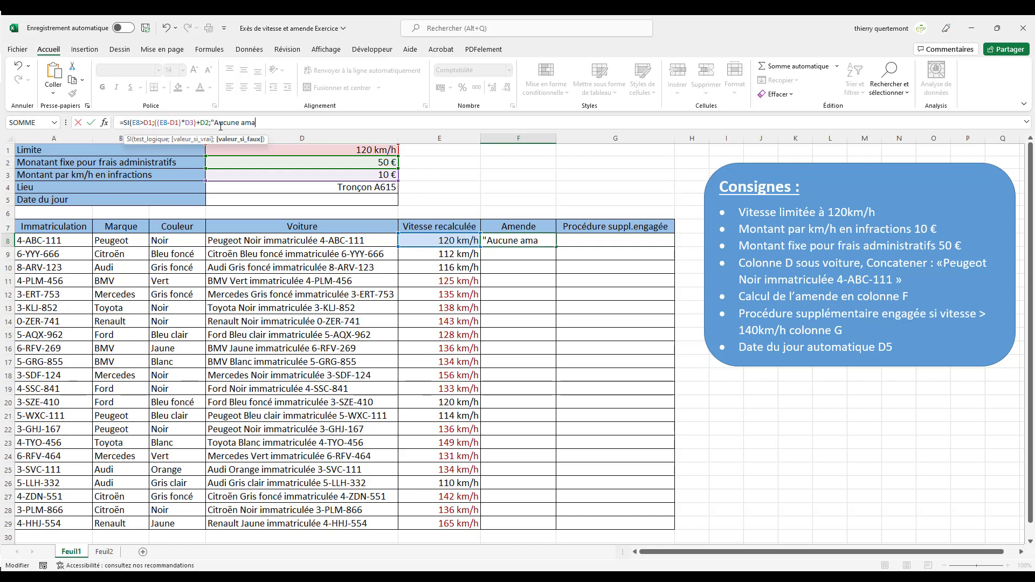
{"action": "key", "text": "BackSpace"}
{"action": "type", "text": "ende"}
{"action": "type", "text": "\")"}
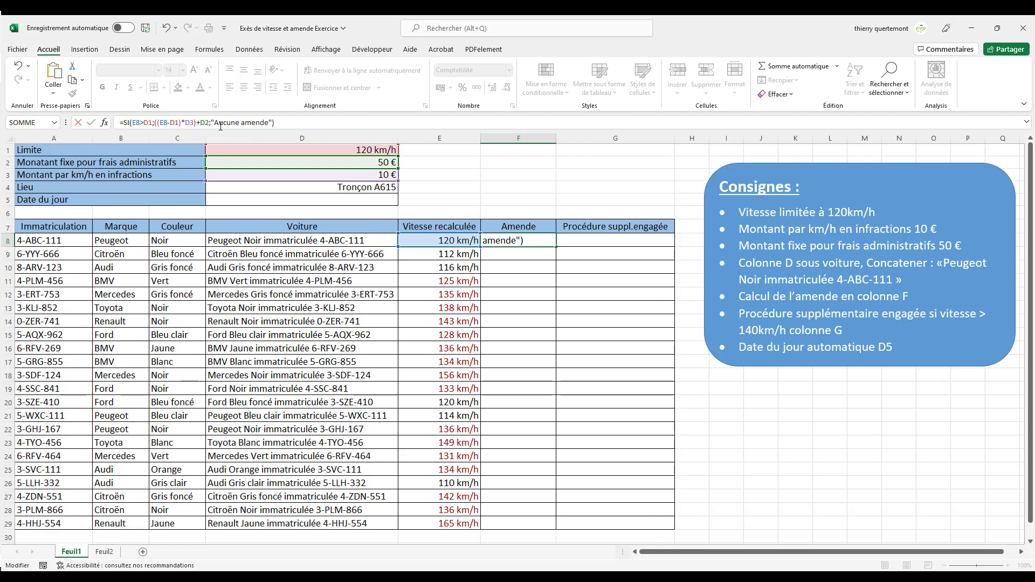
{"action": "key", "text": "Return"}
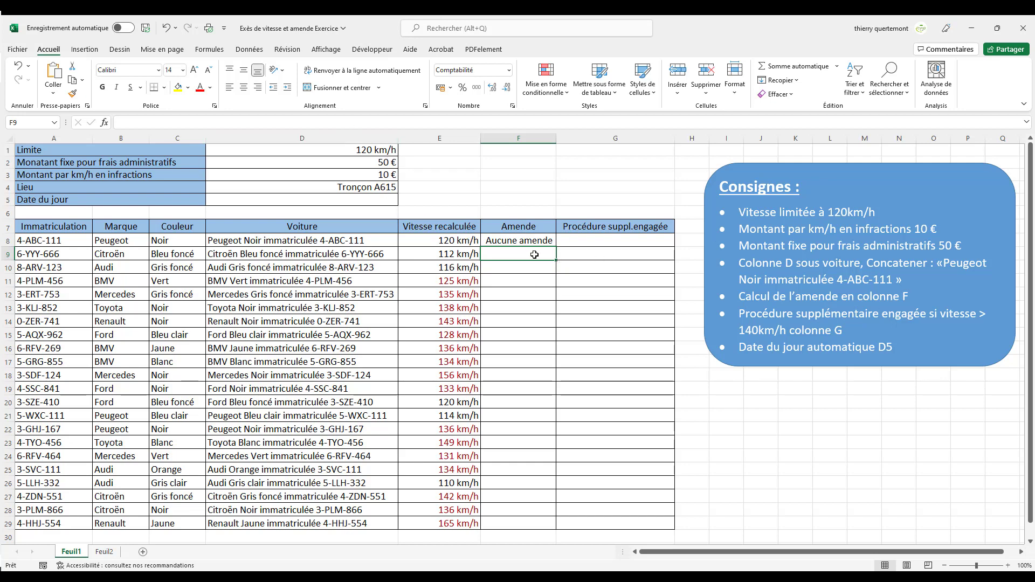
Copy the fine formula from F8 down the Amende column to F29
{"action": "left_click", "coordinate": [510, 242]}
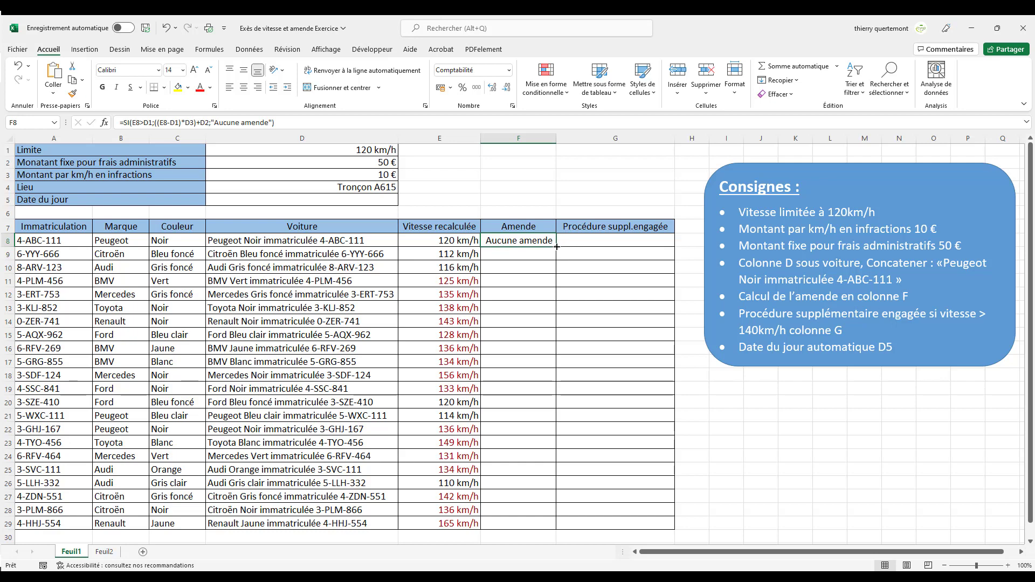
{"action": "left_click_drag", "start_coordinate": [556, 246], "coordinate": [553, 185]}
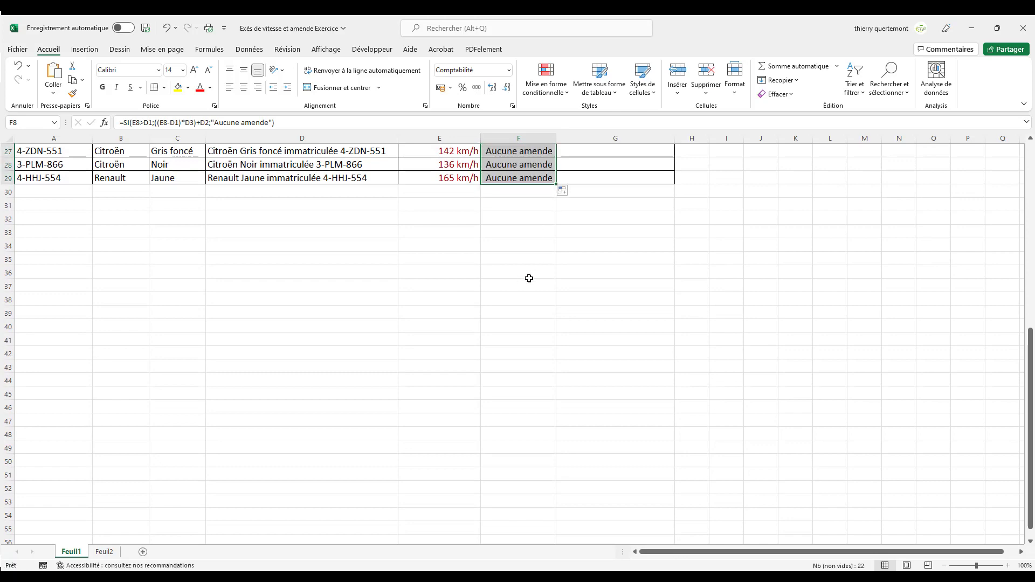
{"action": "scroll", "coordinate": [529, 277], "scroll_direction": "up", "scroll_amount": 3}
{"action": "scroll", "coordinate": [538, 270], "scroll_direction": "up", "scroll_amount": 4}
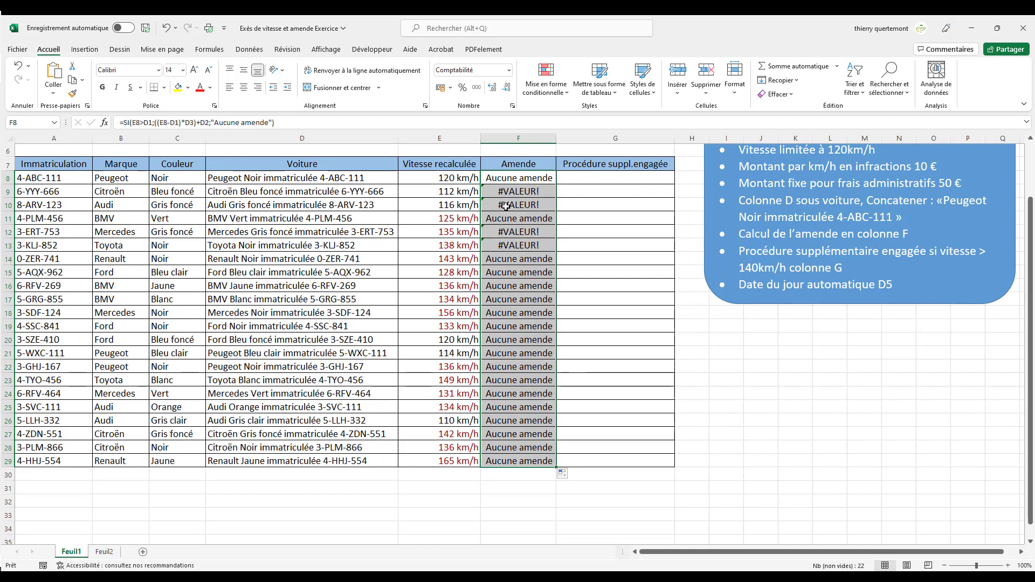
In the F8 fine formula, make both references to the speed limit absolute as $D$1
{"action": "left_click", "coordinate": [511, 178]}
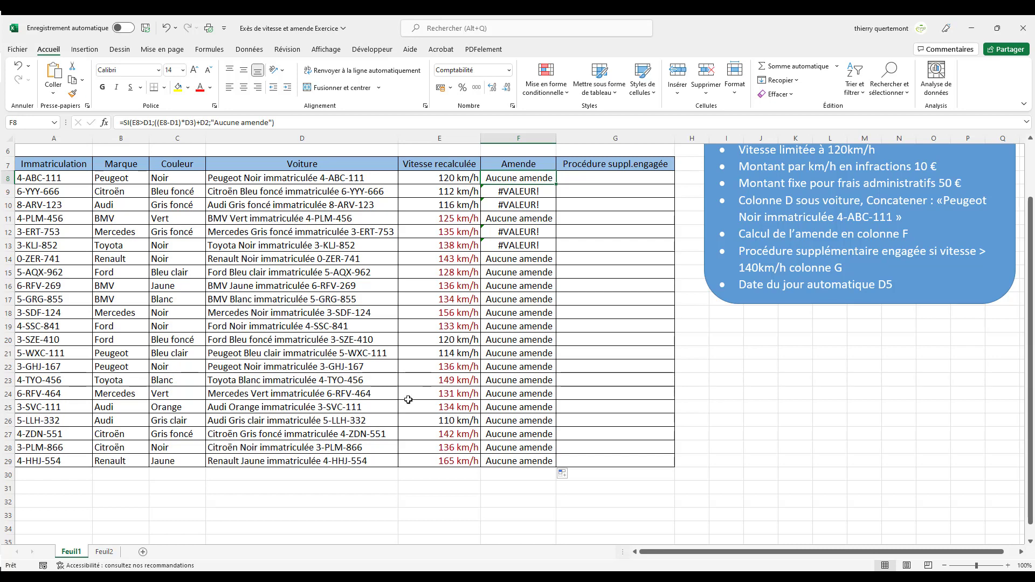
{"action": "scroll", "coordinate": [394, 415], "scroll_direction": "up", "scroll_amount": 2}
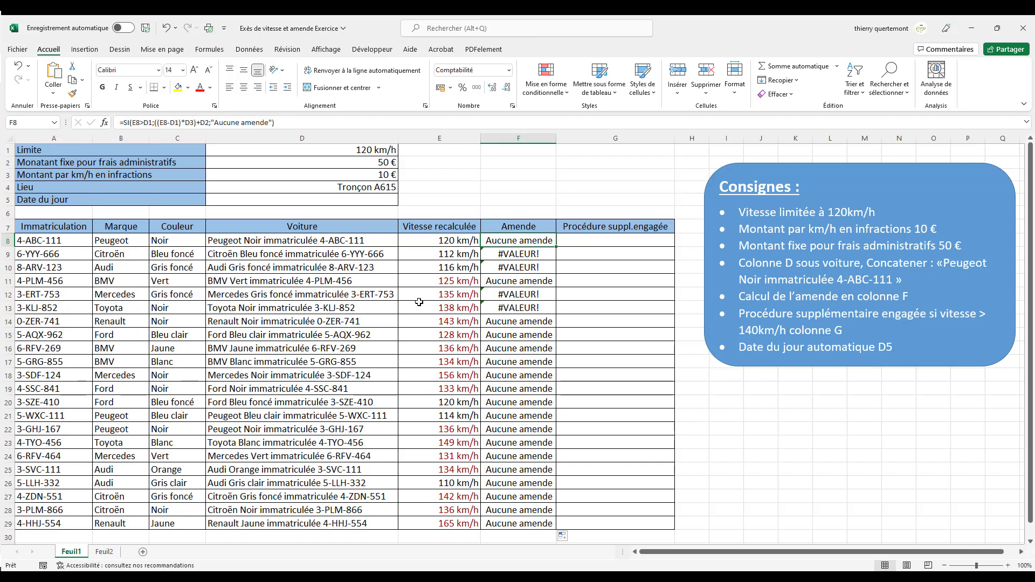
{"action": "key", "text": "F2"}
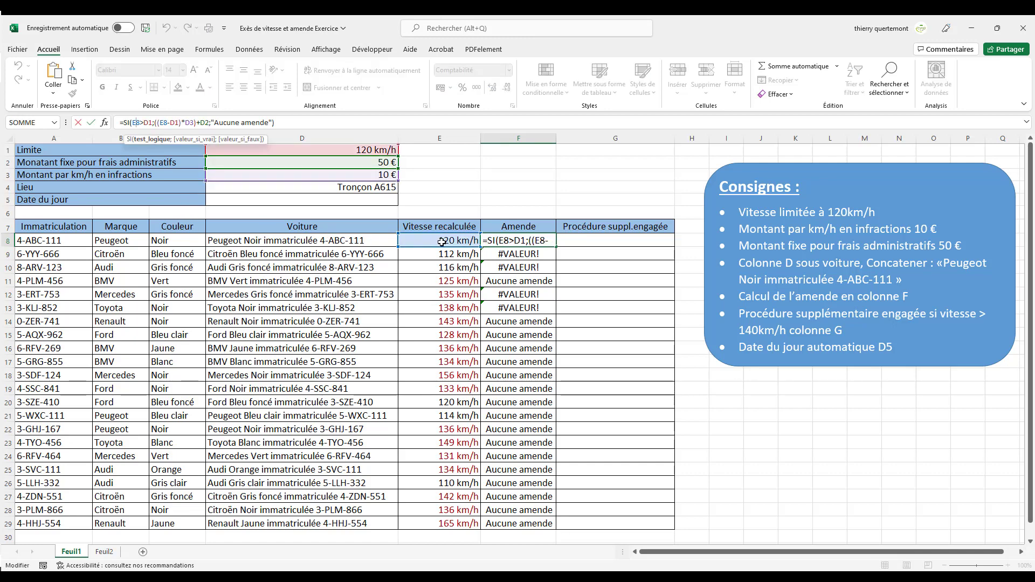
{"action": "left_click", "coordinate": [150, 122]}
{"action": "key", "text": "F4"}
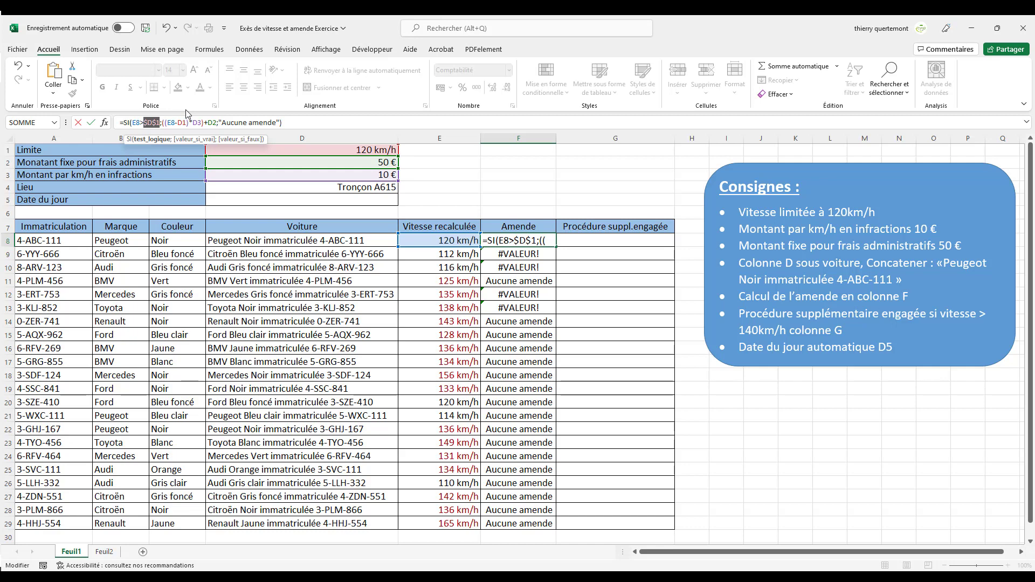
{"action": "left_click", "coordinate": [180, 123]}
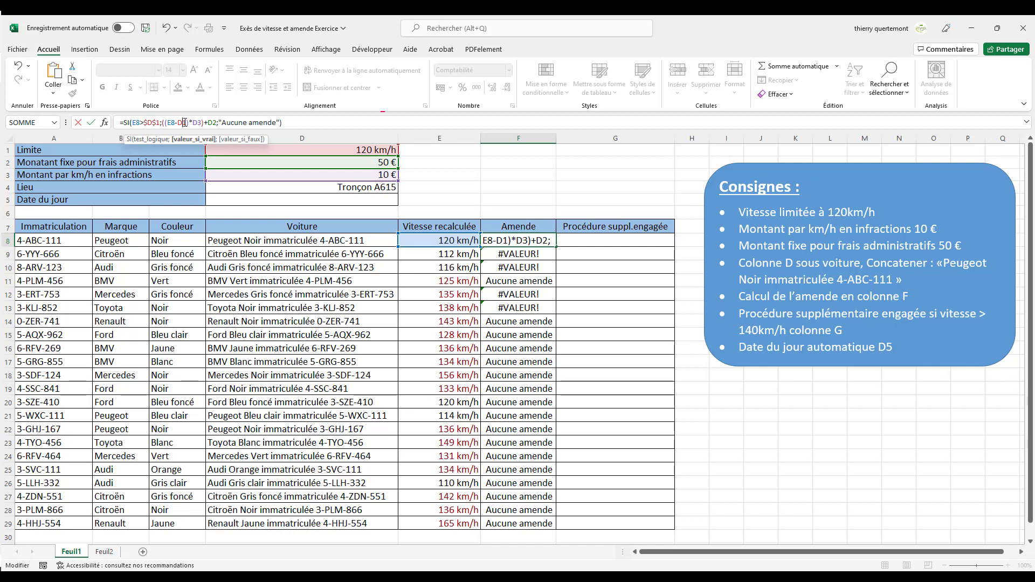
{"action": "key", "text": "F4"}
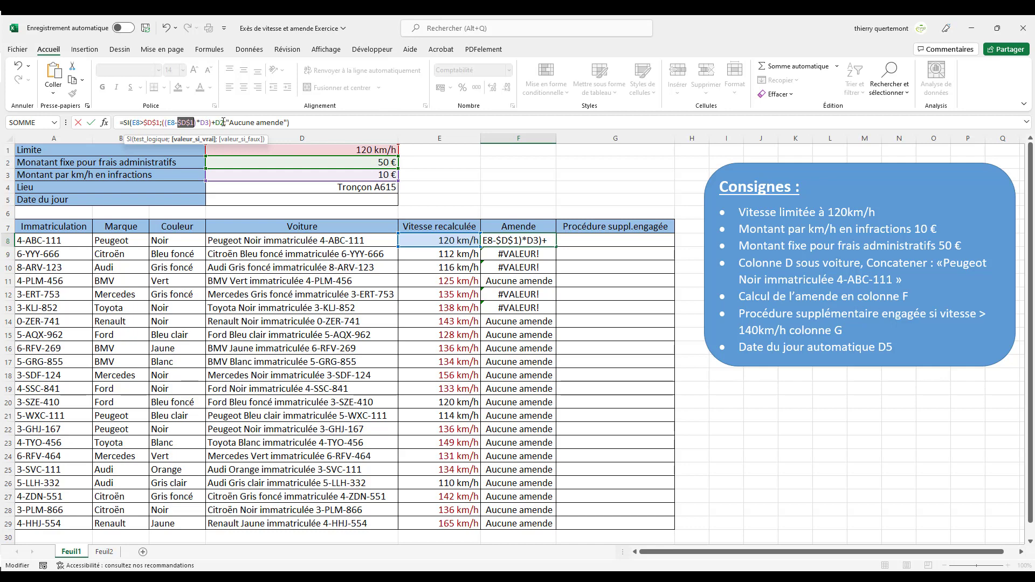
Make the D3 and D2 references absolute as $D$3 and $D$2 in the F8 formula and enter it
{"action": "left_click", "coordinate": [206, 122]}
{"action": "key", "text": "F4"}
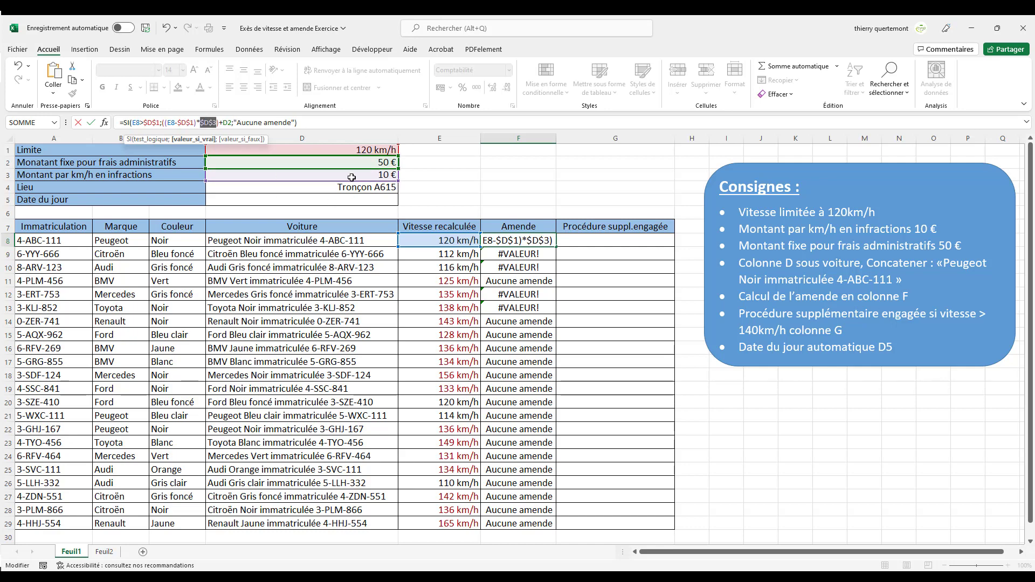
{"action": "left_click", "coordinate": [226, 122]}
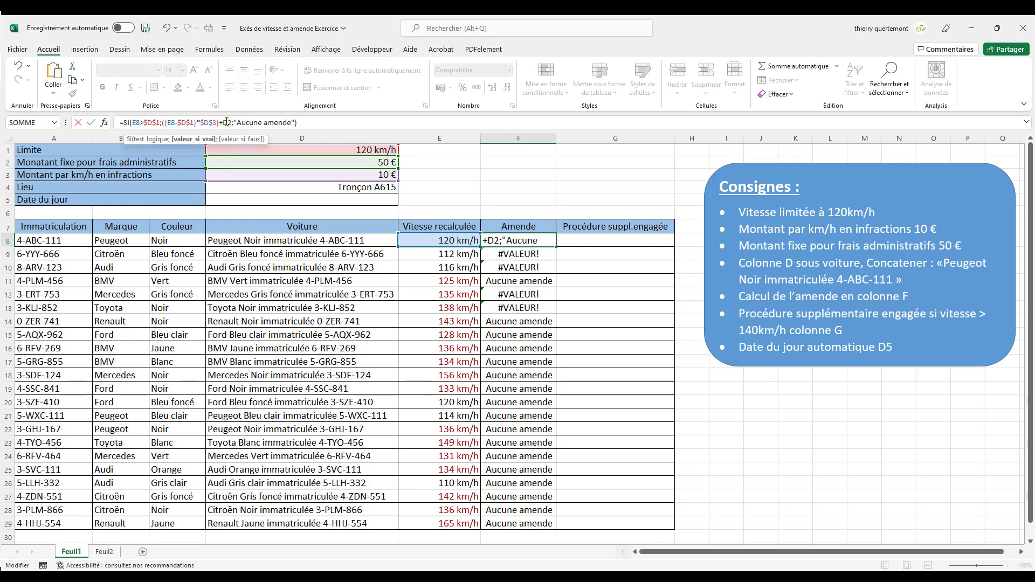
{"action": "key", "text": "F4"}
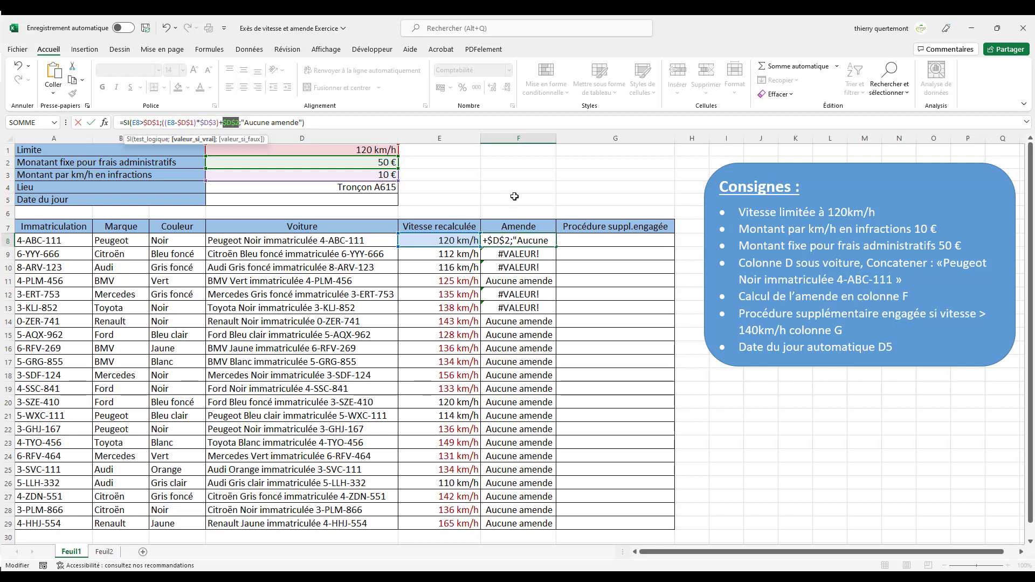
{"action": "left_click", "coordinate": [364, 127]}
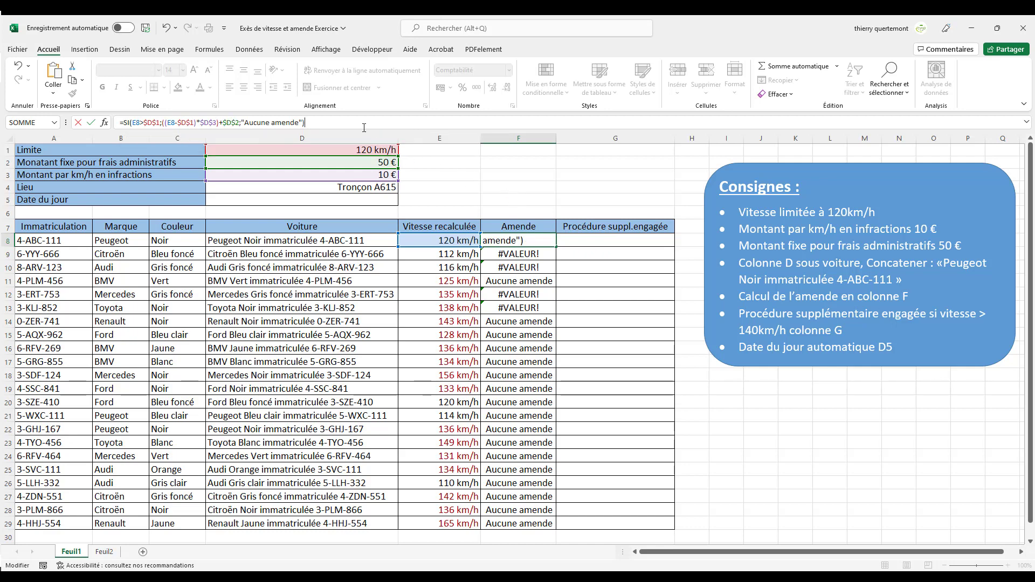
{"action": "key", "text": "Return"}
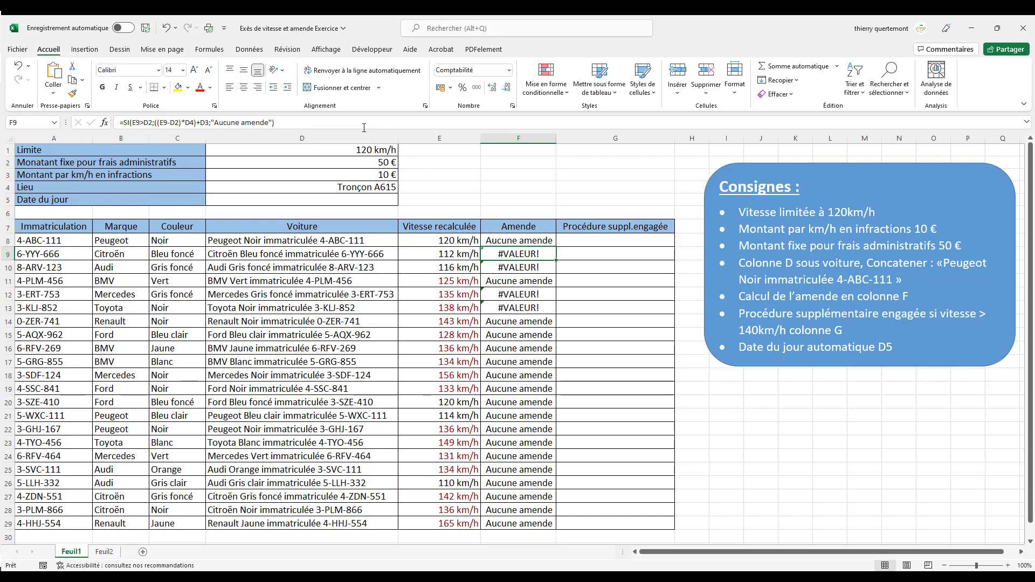
Copy the corrected fine formula from F8 down the Amende column to F29
{"action": "left_click", "coordinate": [519, 238]}
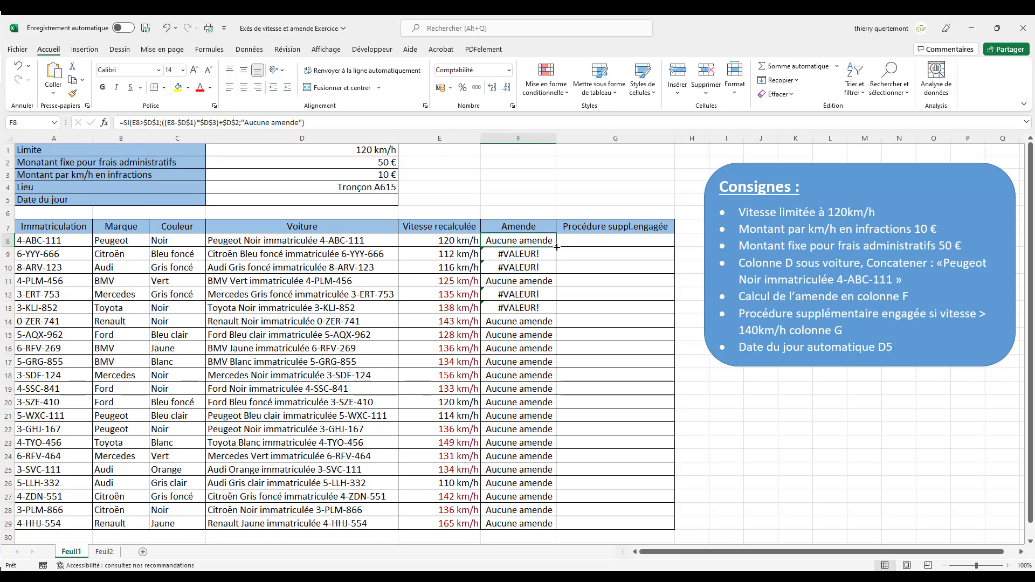
{"action": "left_click_drag", "start_coordinate": [557, 247], "coordinate": [554, 440]}
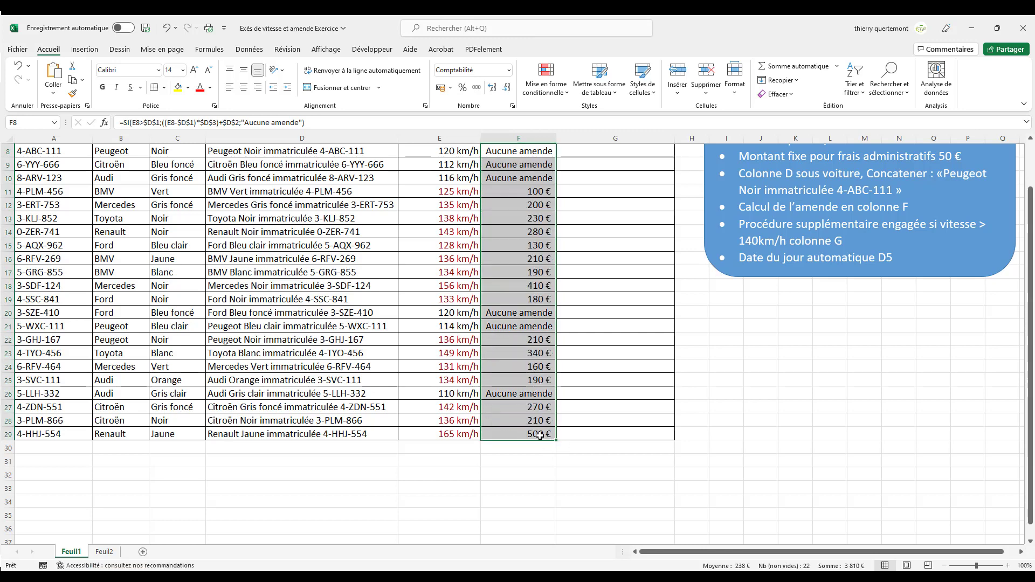
{"action": "scroll", "coordinate": [537, 419], "scroll_direction": "up", "scroll_amount": 3}
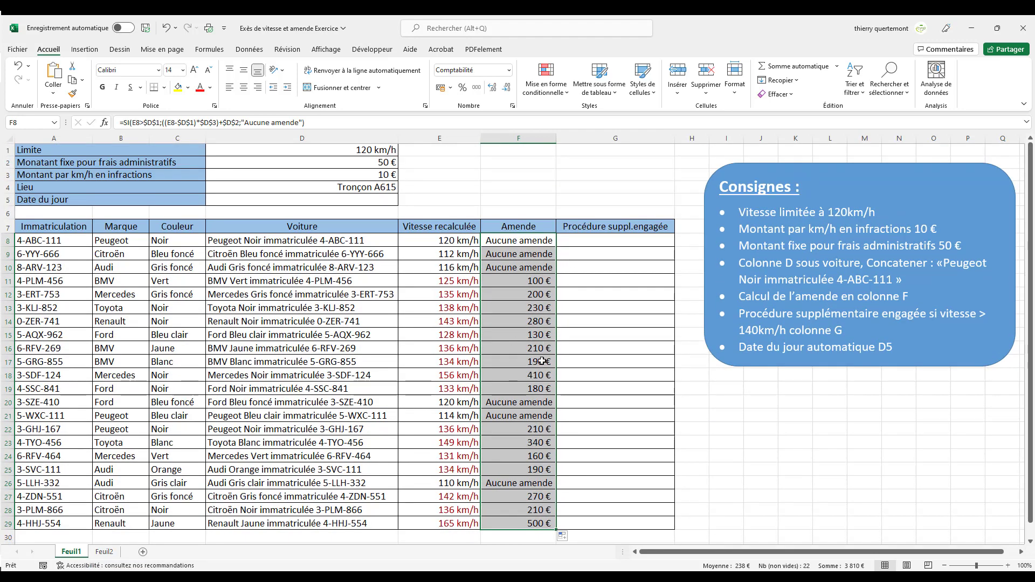
{"action": "left_click", "coordinate": [613, 355]}
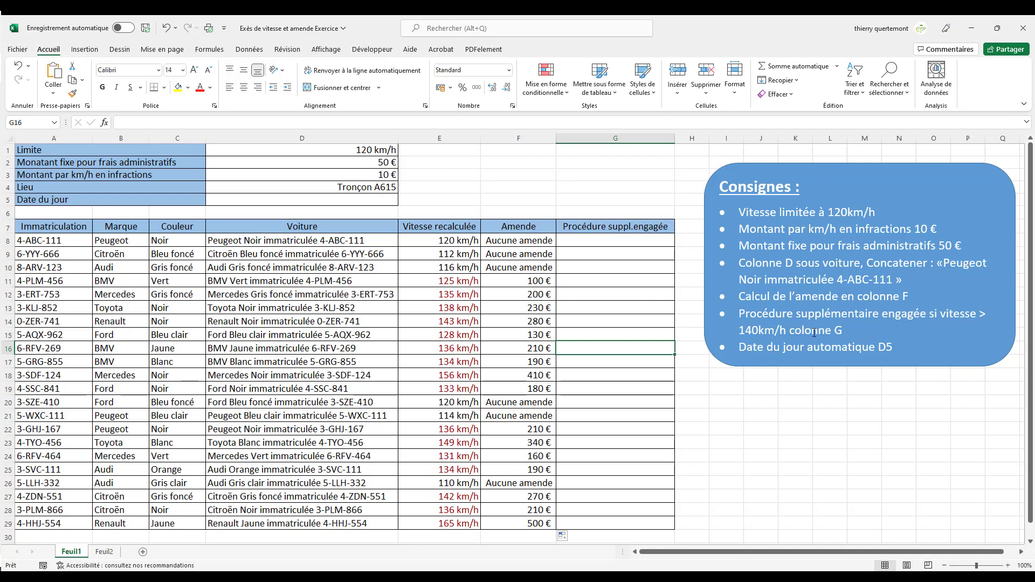
Begin an SI formula in G8 under Procédure suppl.engagée with the test E8>140
{"action": "left_click", "coordinate": [598, 243]}
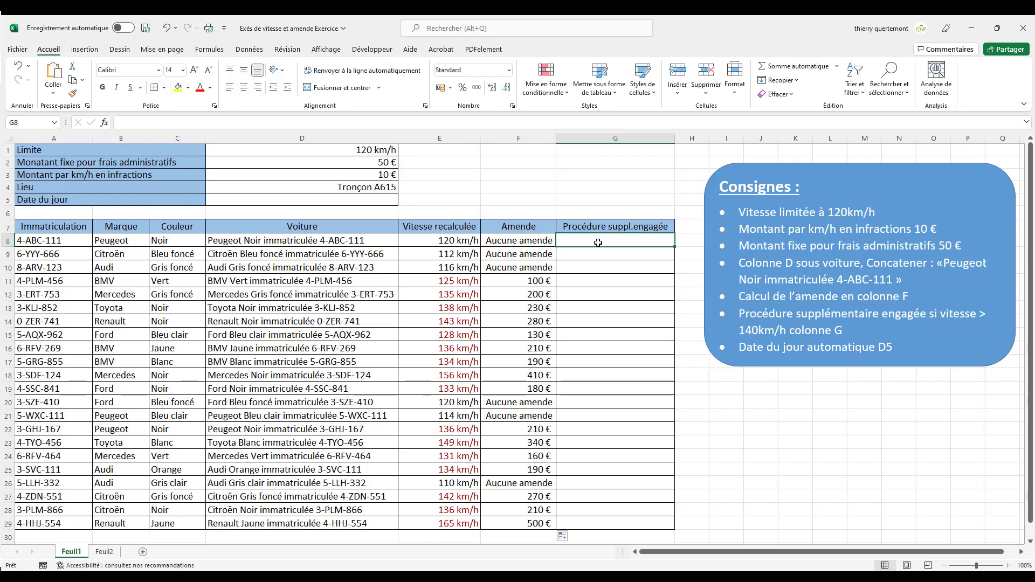
{"action": "type", "text": "=S"}
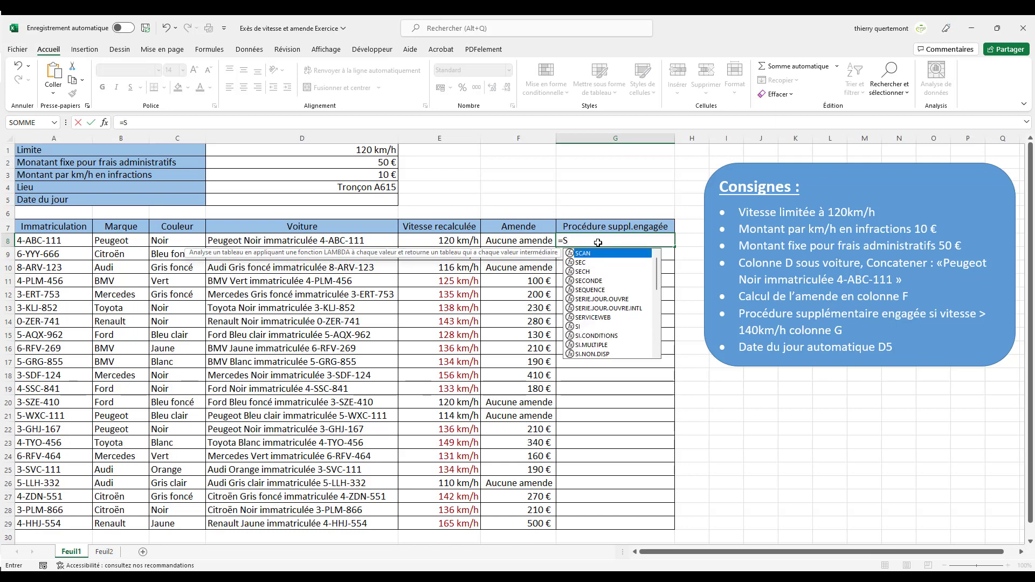
{"action": "type", "text": "I"}
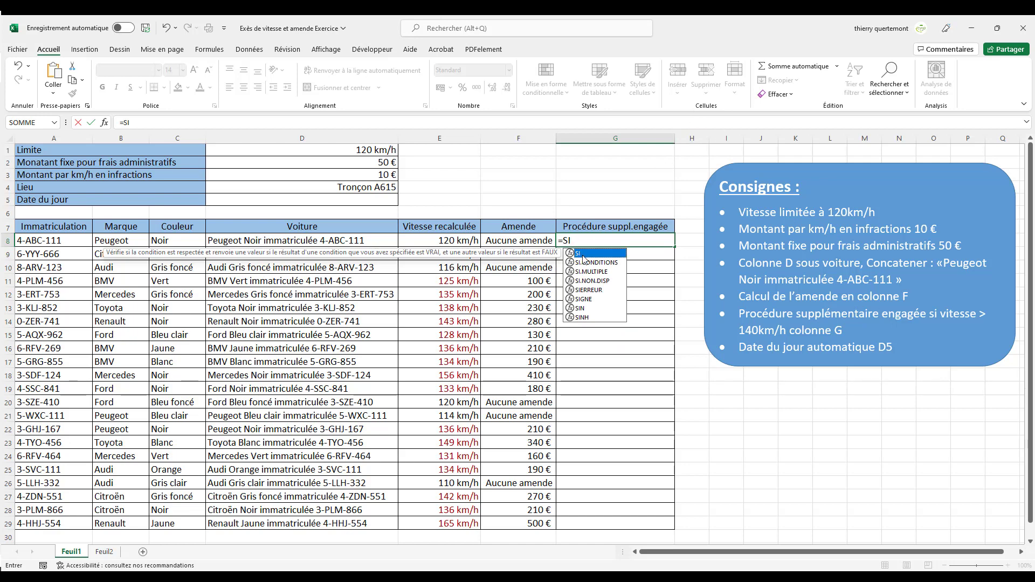
{"action": "double_click", "coordinate": [584, 259]}
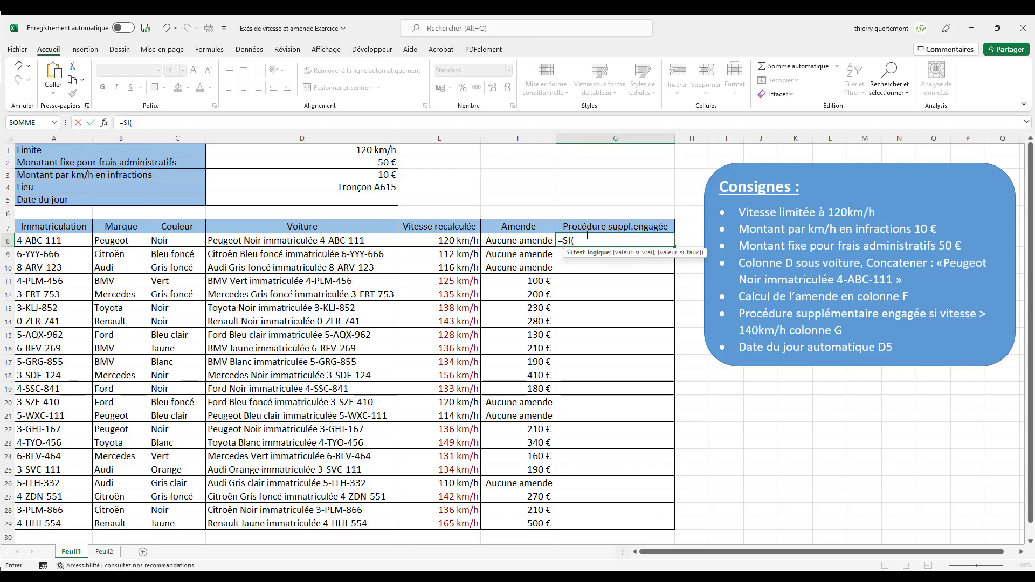
{"action": "left_click", "coordinate": [440, 245]}
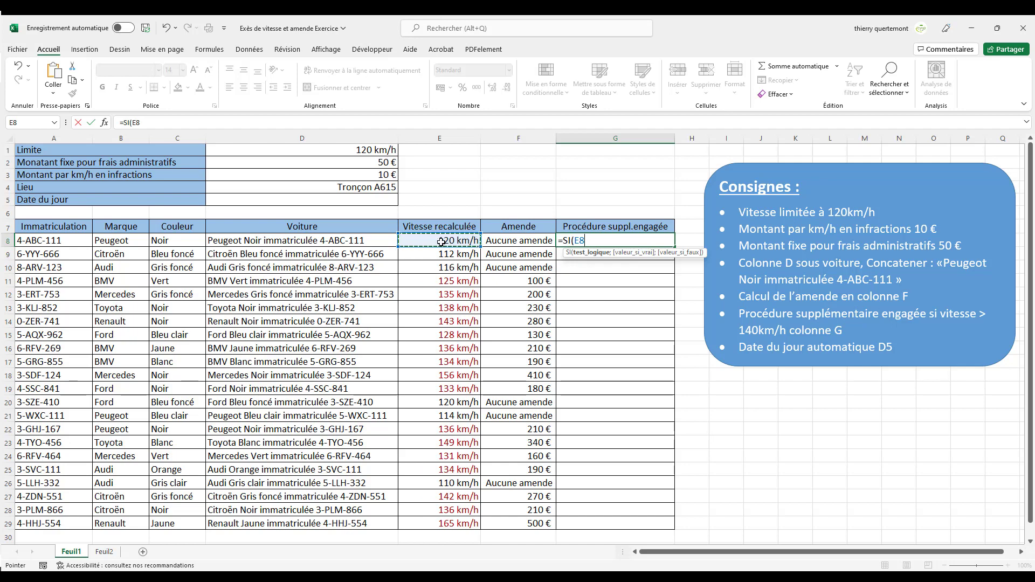
{"action": "type", "text": ">140"}
{"action": "type", "text": ";"}
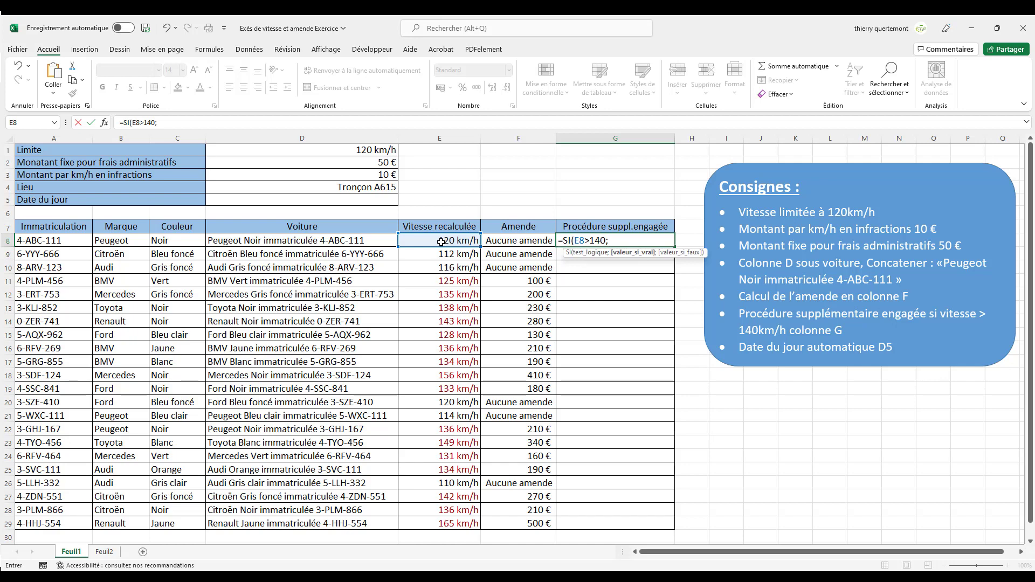
Complete the G8 formula with "Procédure suppl. engagée" if true and empty text "" if false, and enter it
{"action": "type", "text": "\"Procédure suppl."}
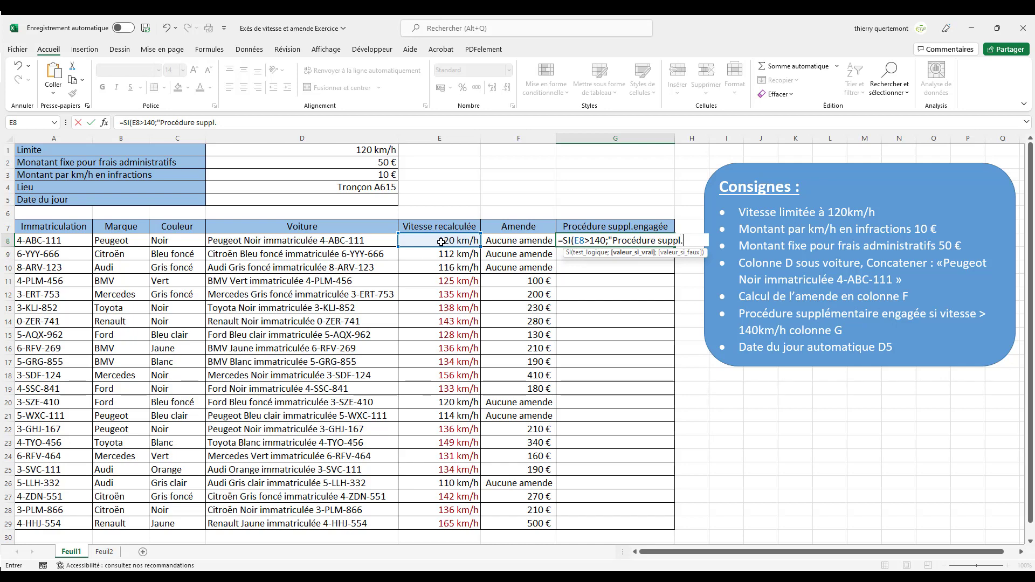
{"action": "type", "text": "engagé"}
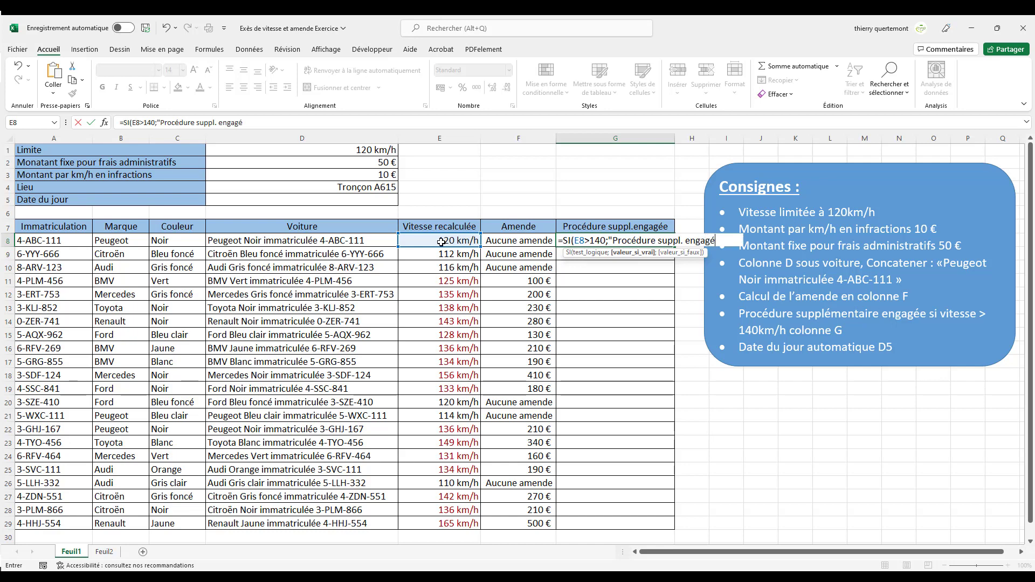
{"action": "type", "text": "e\".;\"\")"}
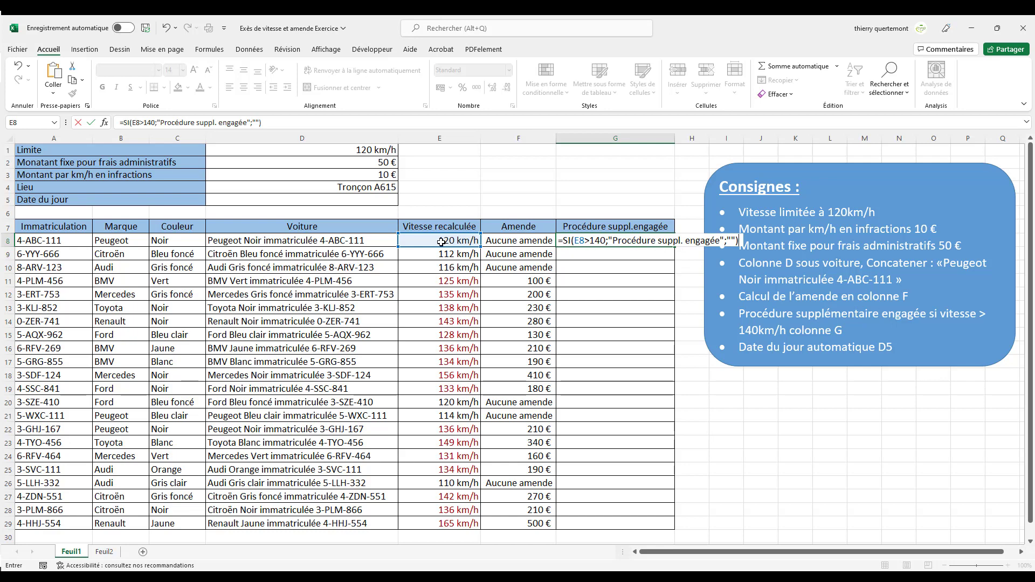
{"action": "key", "text": "Return"}
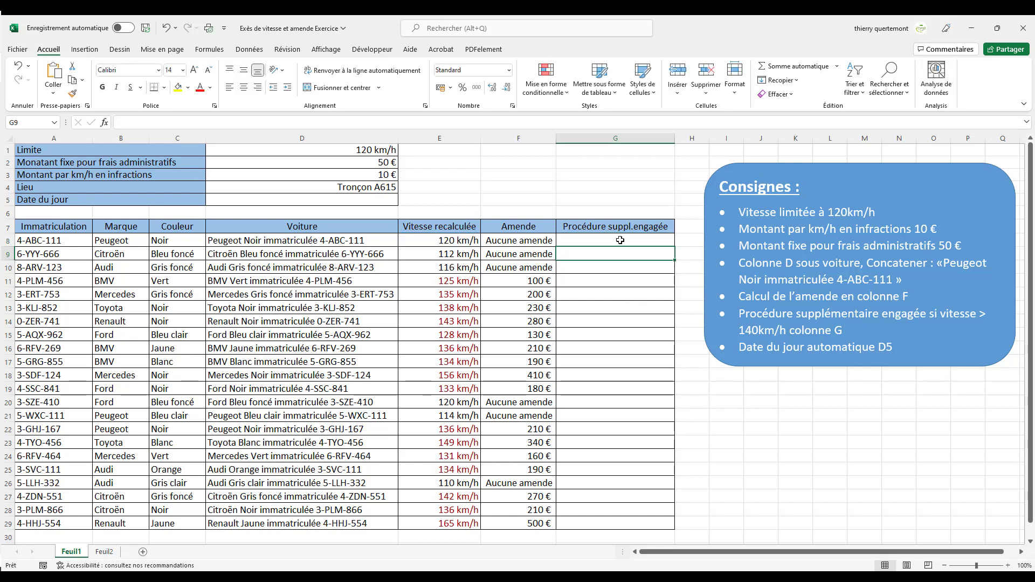
Copy the additional-procedure formula from G8 down the column to G29
{"action": "left_click", "coordinate": [643, 242]}
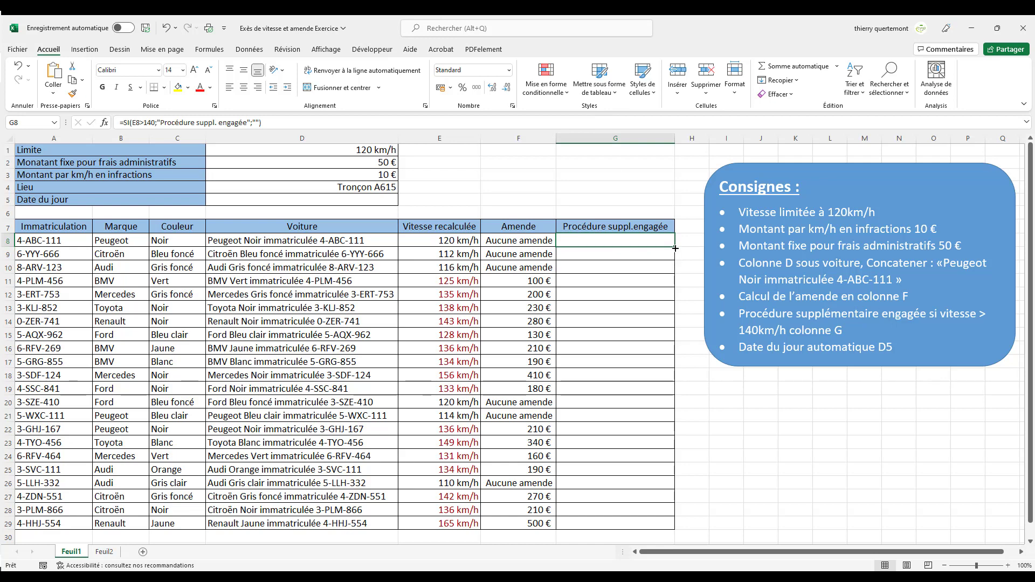
{"action": "left_click_drag", "start_coordinate": [674, 248], "coordinate": [666, 529]}
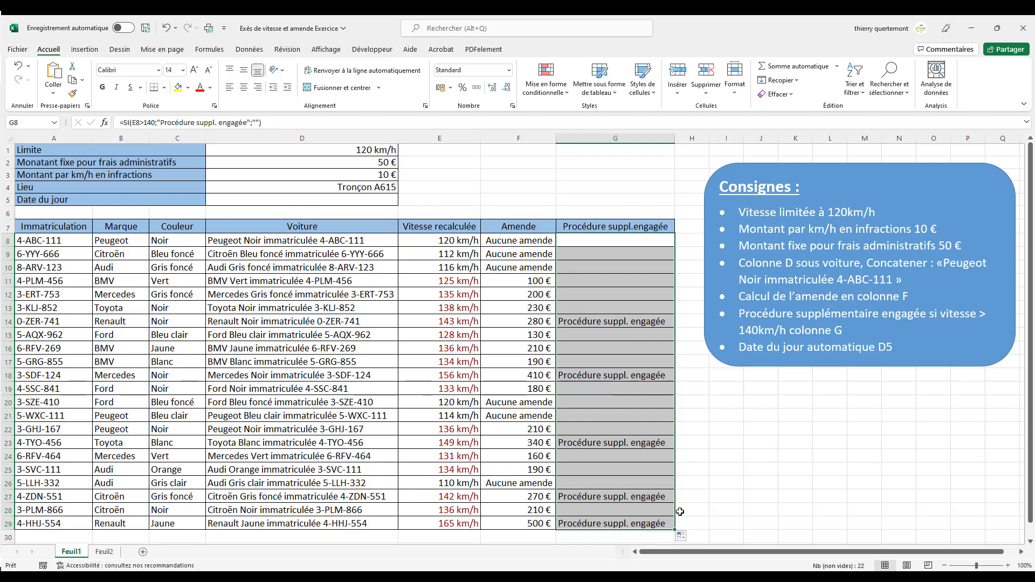
{"action": "left_click", "coordinate": [597, 322]}
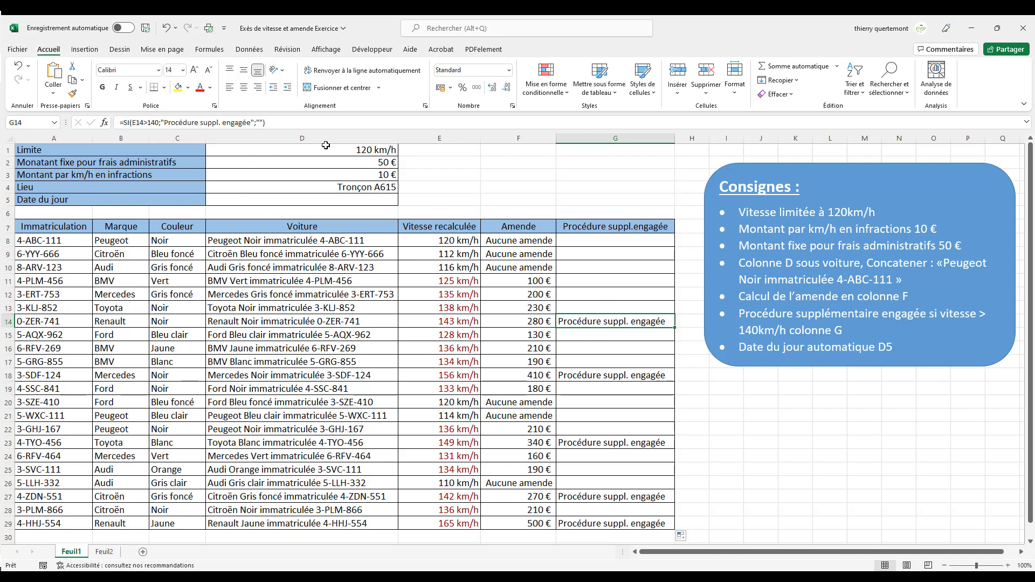
Enter the automatic current date in D5 beside Date du jour with the MAINTENANT function
{"action": "left_click", "coordinate": [292, 200]}
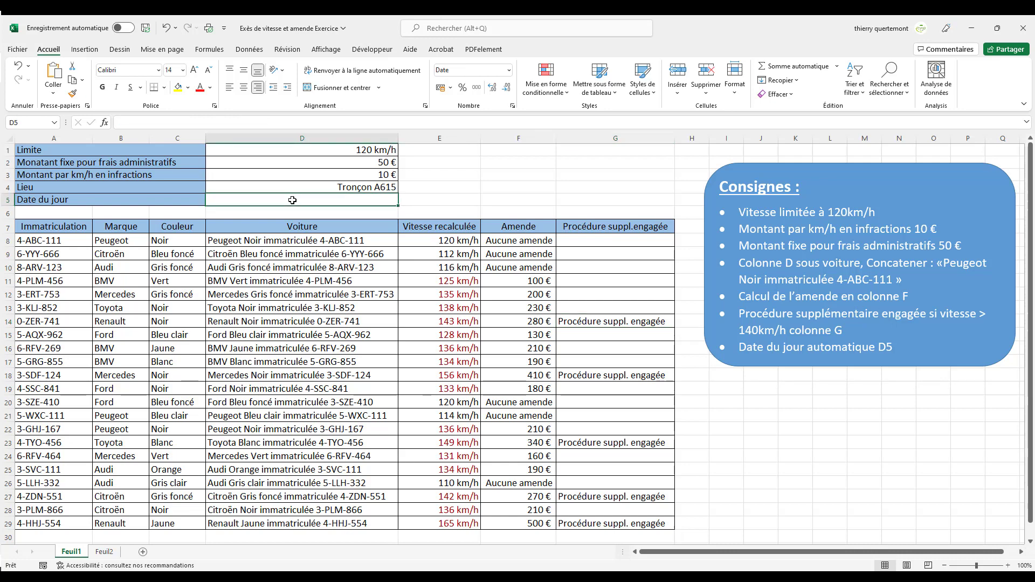
{"action": "type", "text": "=main"}
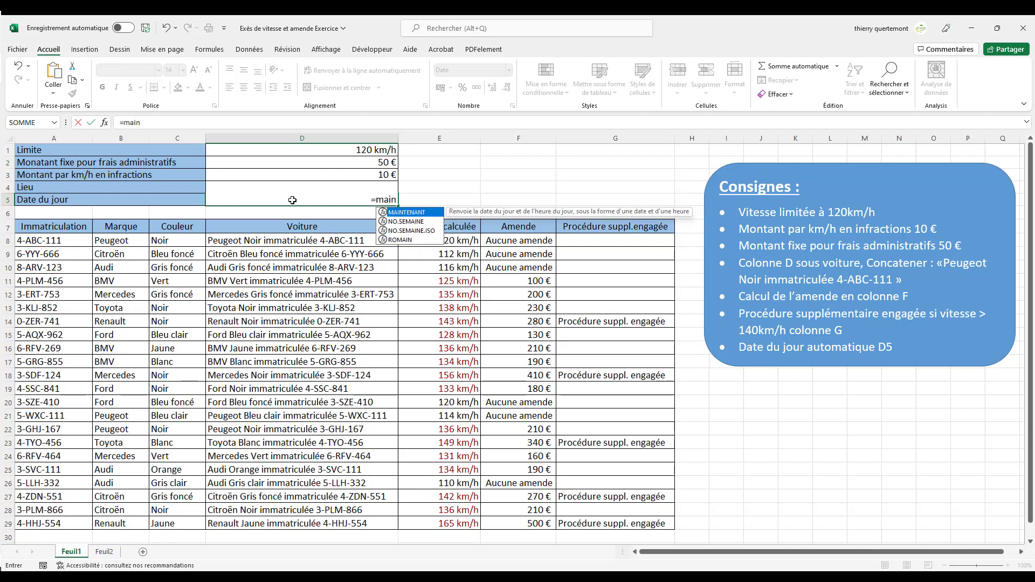
{"action": "double_click", "coordinate": [421, 213]}
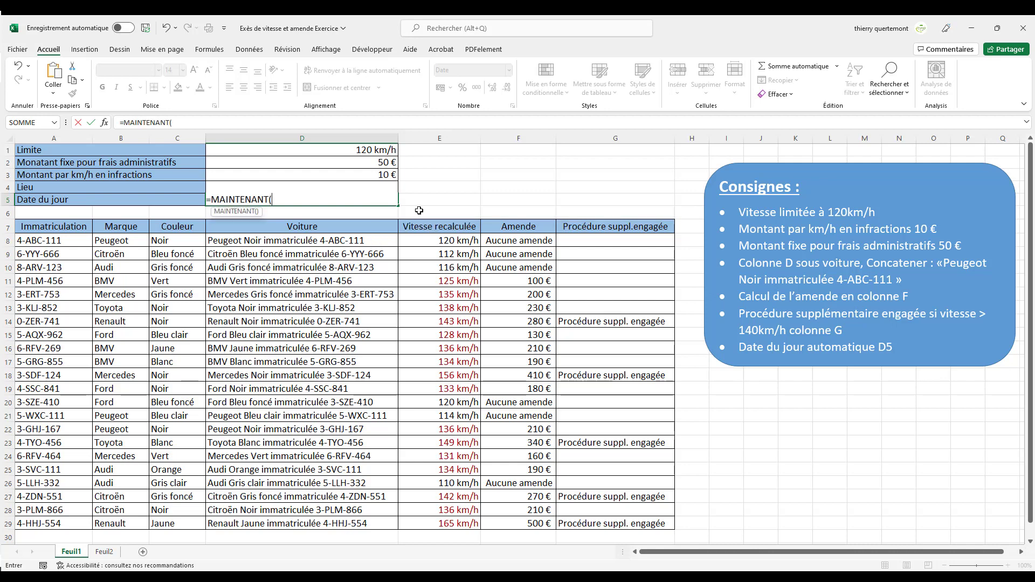
{"action": "key", "text": "Return"}
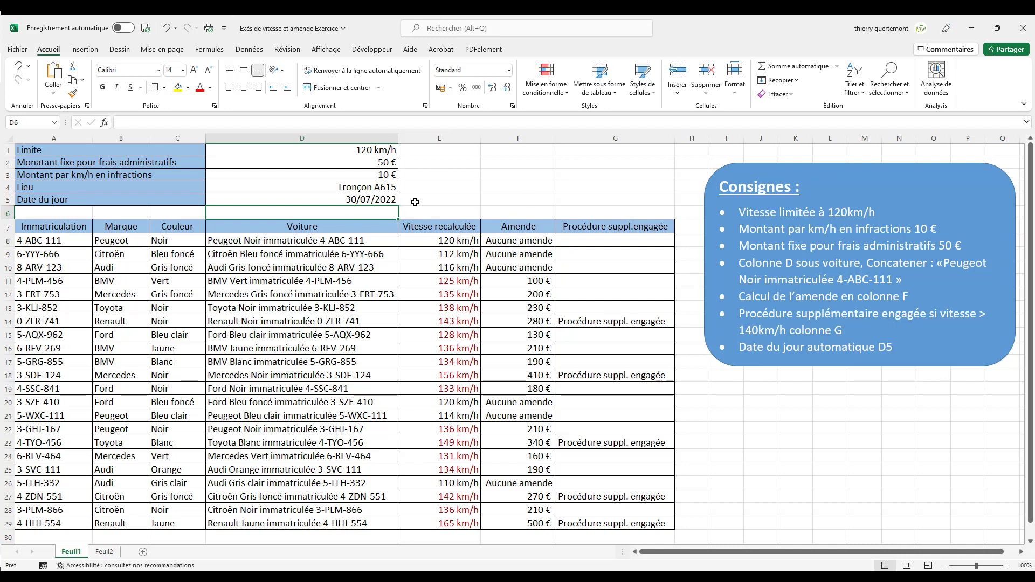
{"action": "left_click", "coordinate": [443, 185]}
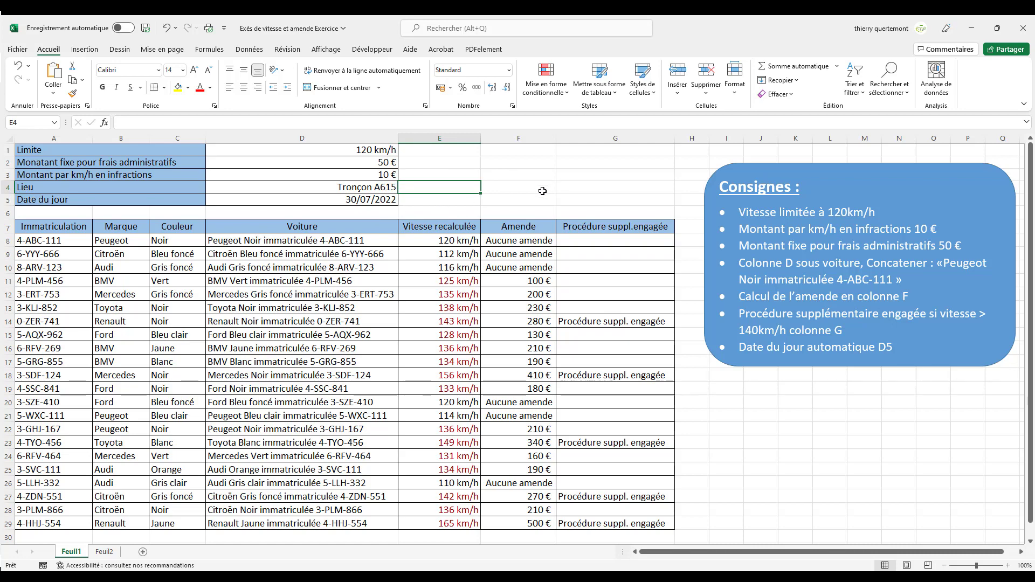
Apply the green-yellow-red conditional colour scale, with green for the highest values, to the Amende cells F8:F29
{"action": "scroll", "coordinate": [555, 178], "scroll_direction": "down", "scroll_amount": 3}
{"action": "scroll", "coordinate": [560, 176], "scroll_direction": "up", "scroll_amount": 2}
{"action": "scroll", "coordinate": [561, 176], "scroll_direction": "up", "scroll_amount": 1}
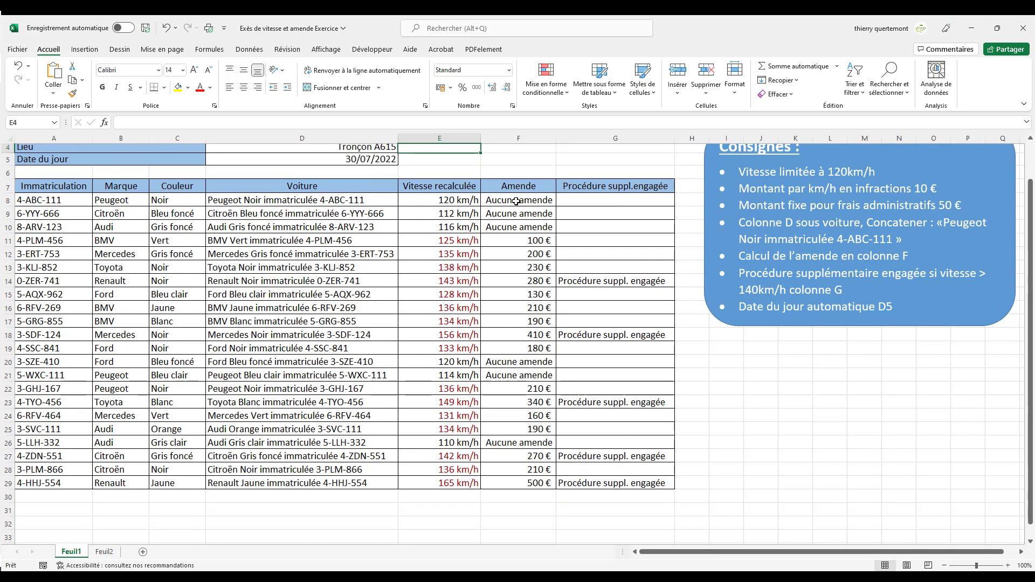
{"action": "left_click_drag", "start_coordinate": [516, 201], "coordinate": [502, 220]}
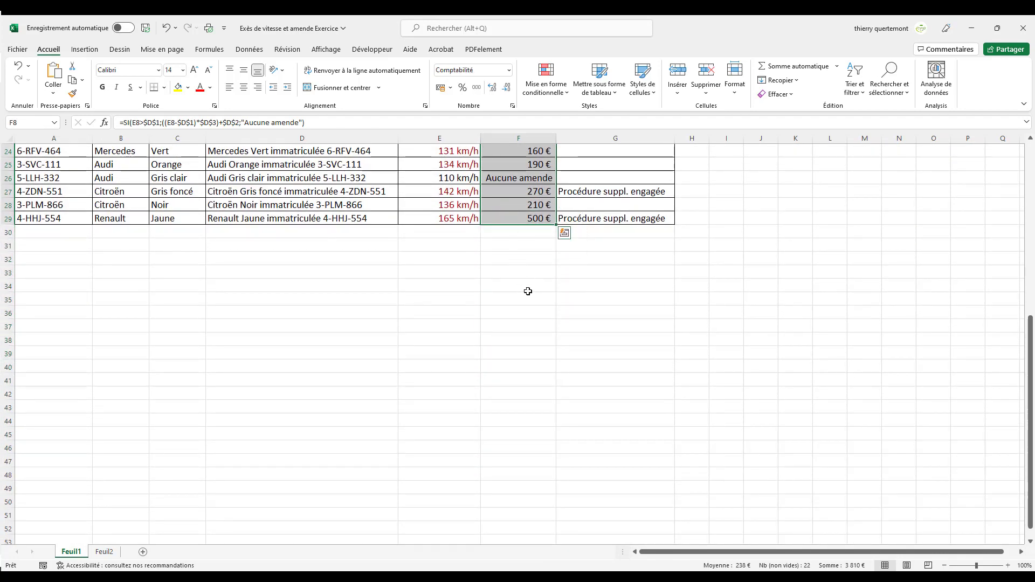
{"action": "scroll", "coordinate": [538, 362], "scroll_direction": "up", "scroll_amount": 8}
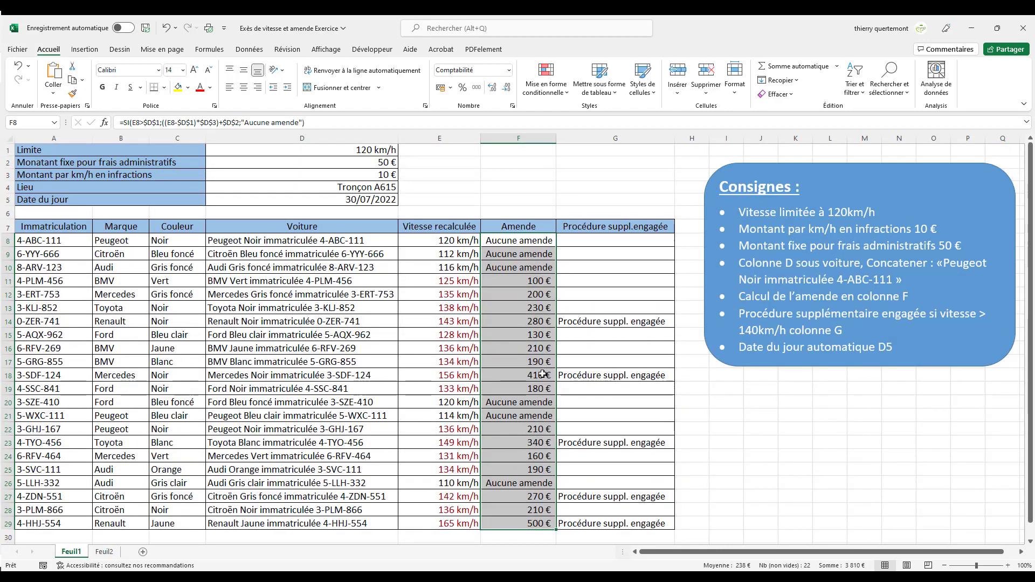
{"action": "left_click", "coordinate": [547, 91]}
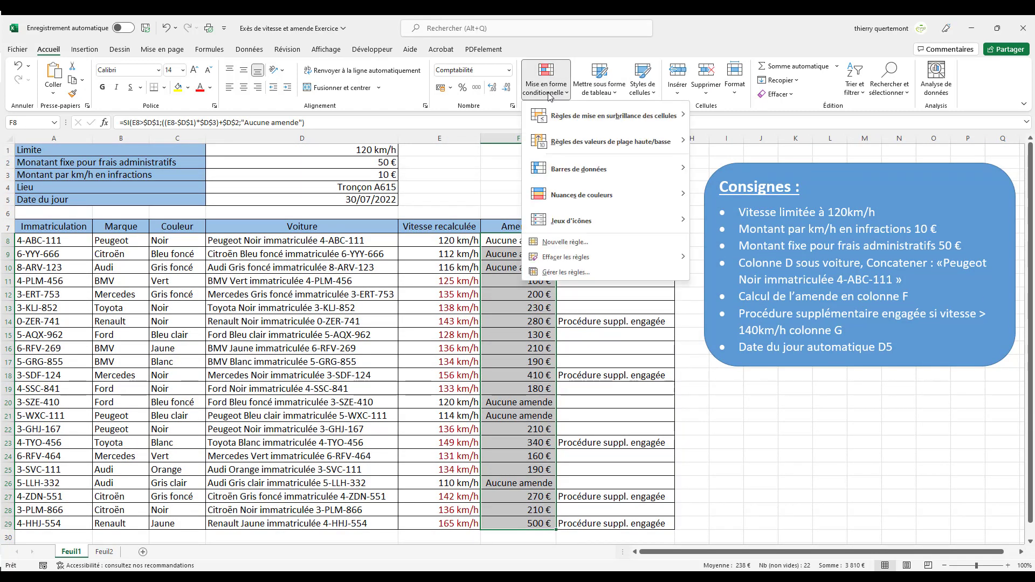
{"action": "mouse_move", "coordinate": [578, 199]}
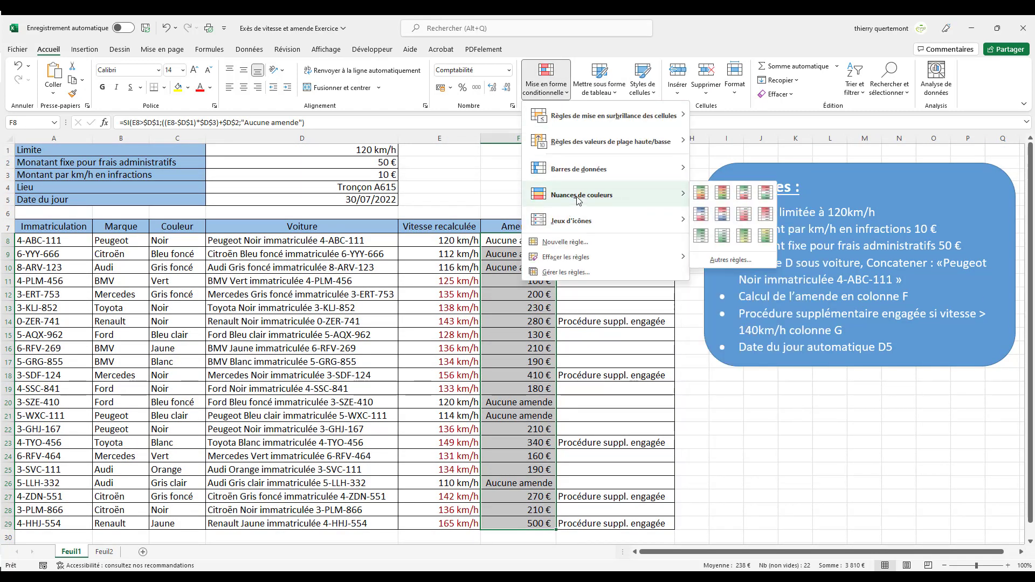
{"action": "left_click", "coordinate": [700, 195]}
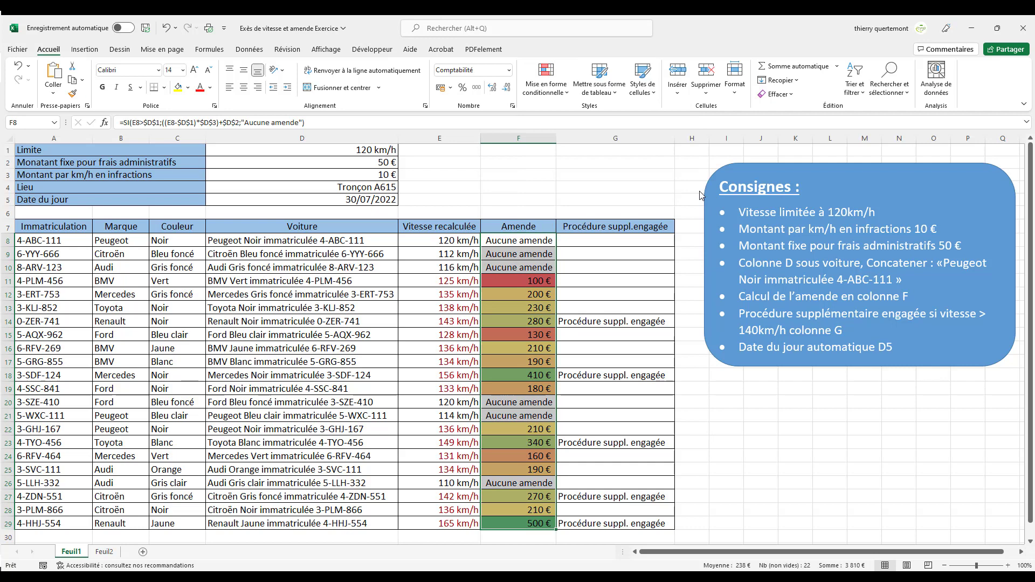
{"action": "left_click", "coordinate": [578, 270]}
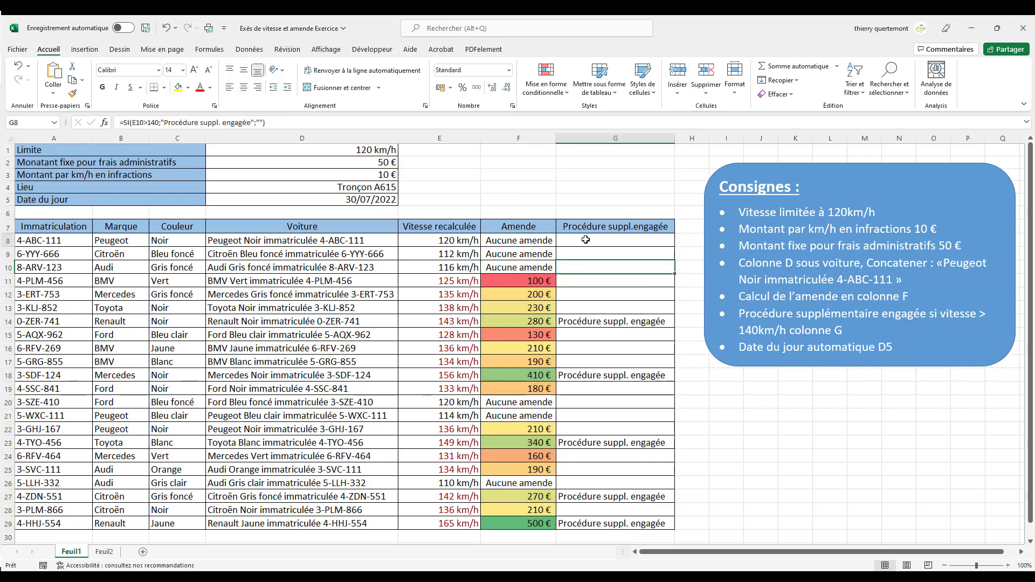
Add a conditional format to G8:G29 for cells containing "procédure", using Remplissage rouge clair avec texte rouge foncé
{"action": "left_click_drag", "start_coordinate": [585, 241], "coordinate": [601, 522]}
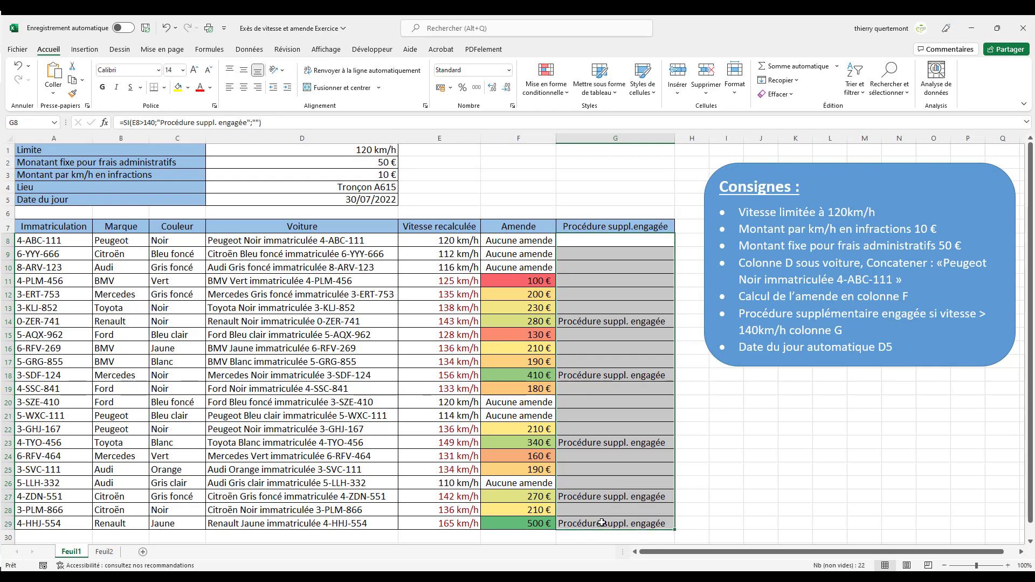
{"action": "left_click", "coordinate": [545, 91]}
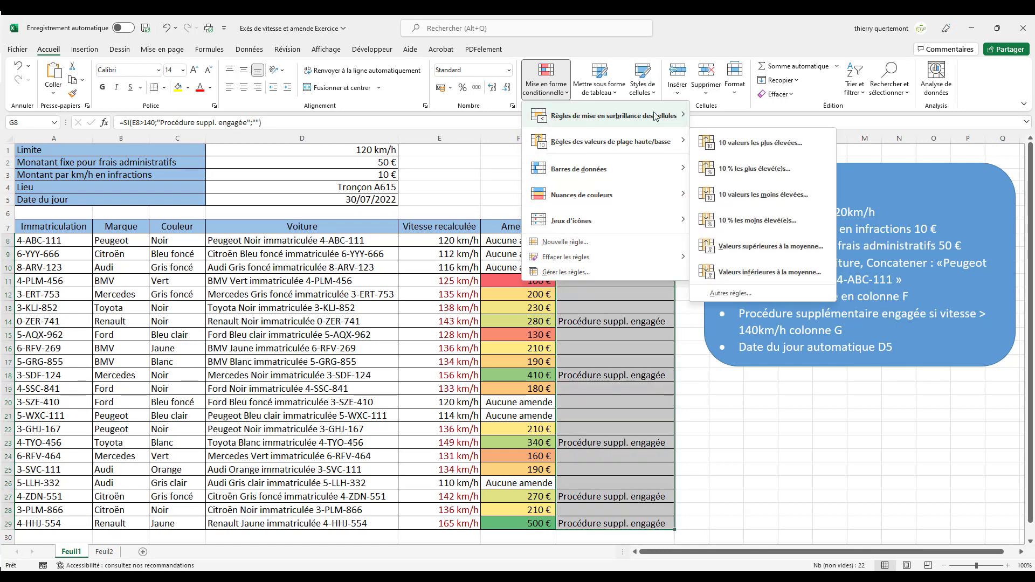
{"action": "mouse_move", "coordinate": [654, 115]}
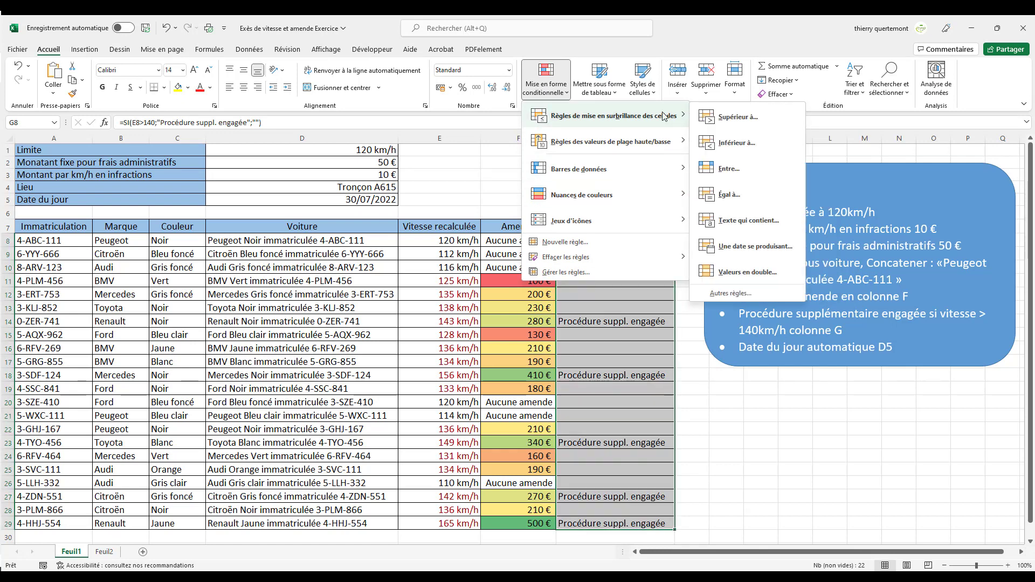
{"action": "left_click", "coordinate": [759, 226]}
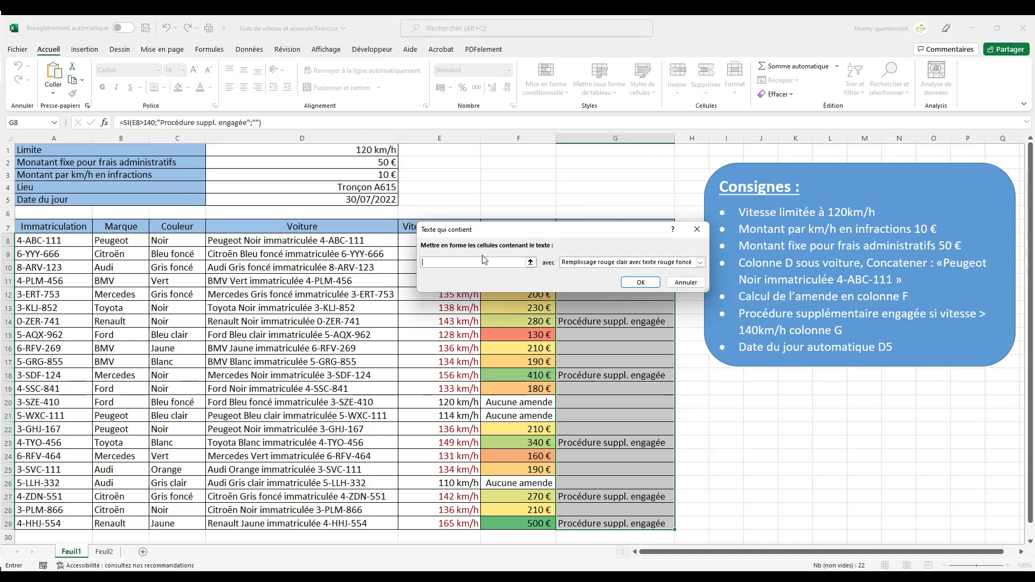
{"action": "type", "text": "pr"}
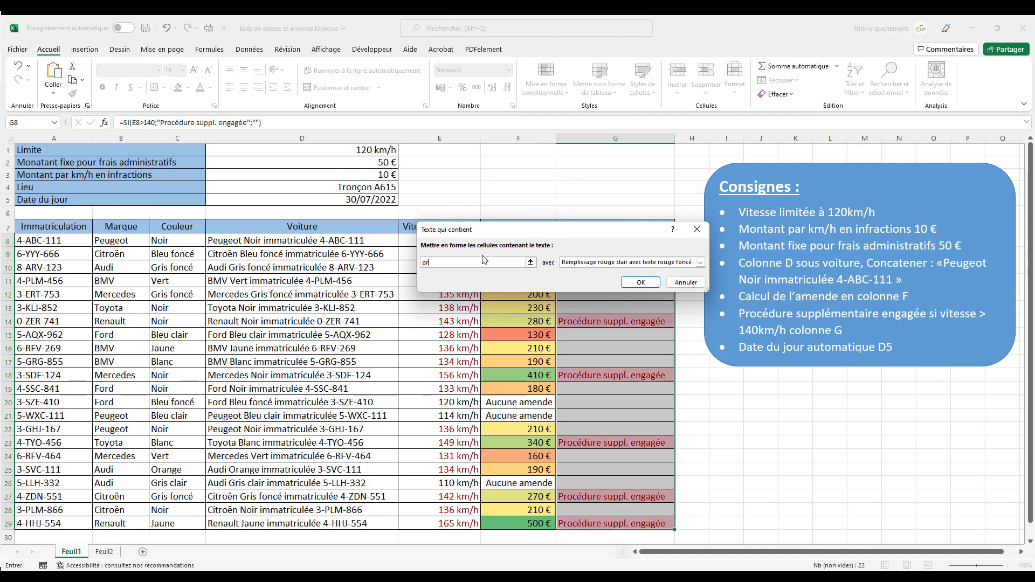
{"action": "type", "text": "océdure"}
{"action": "left_click", "coordinate": [642, 284]}
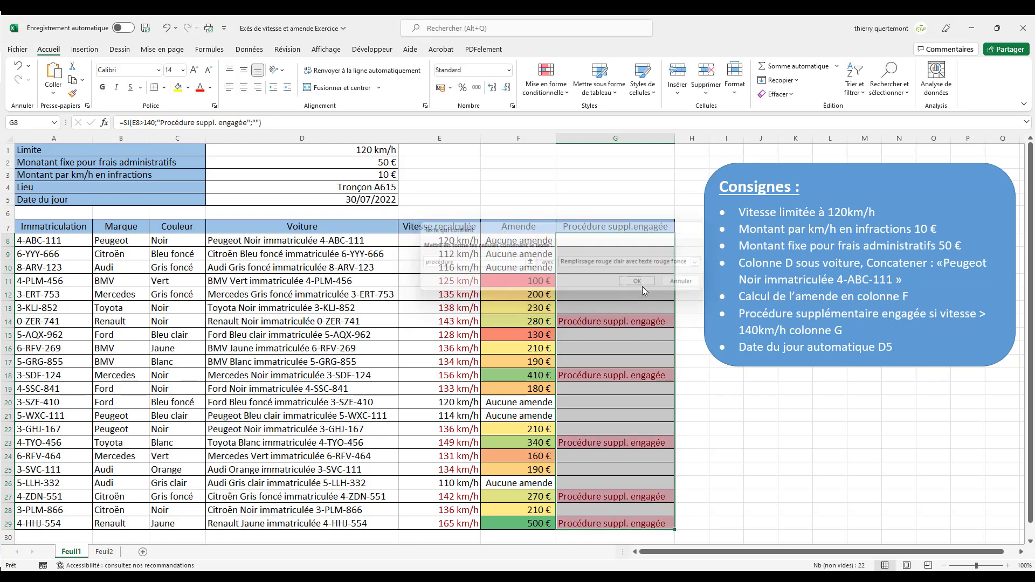
{"action": "left_click", "coordinate": [683, 383]}
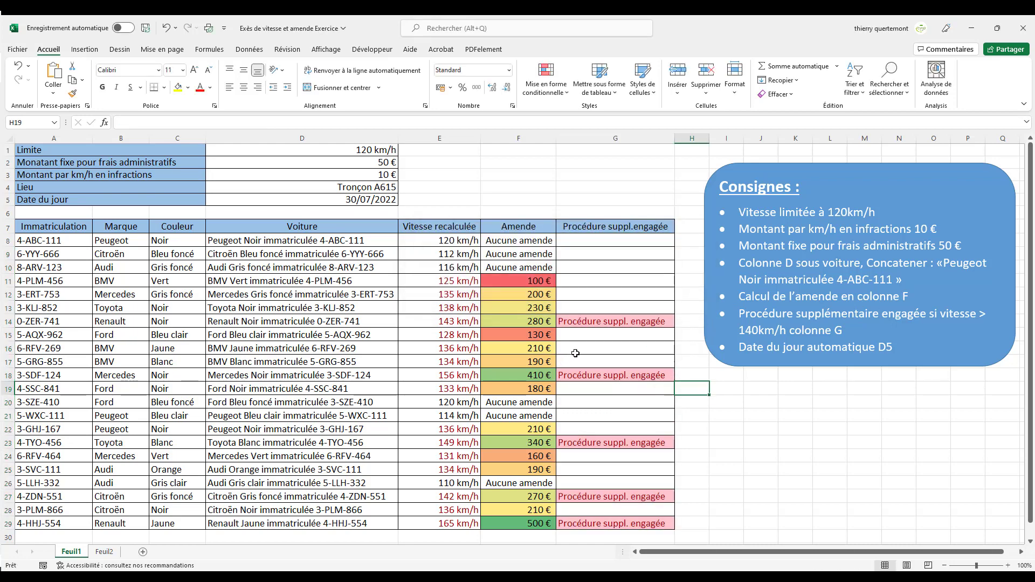
{"action": "scroll", "coordinate": [601, 336], "scroll_direction": "down", "scroll_amount": 2}
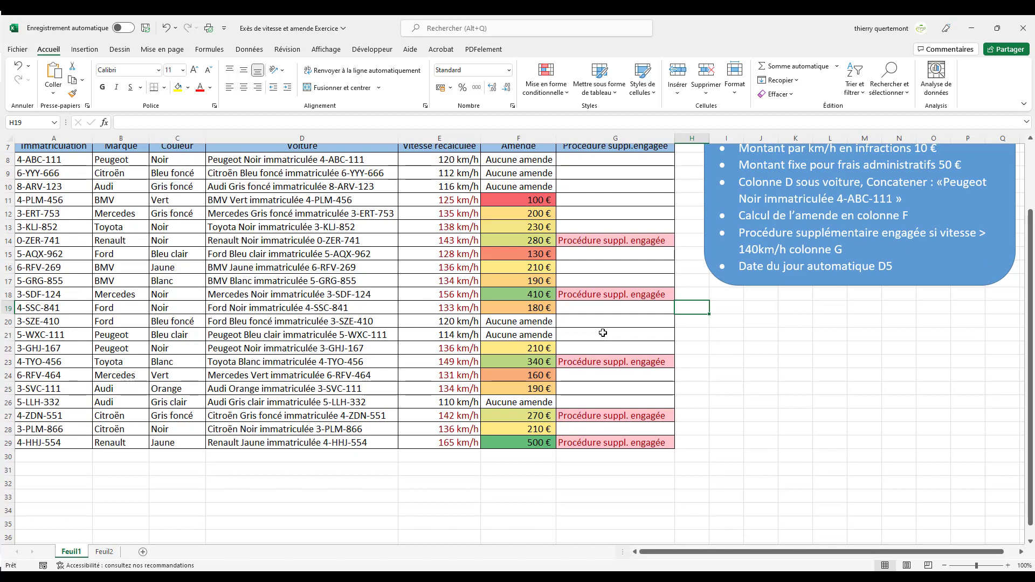
{"action": "scroll", "coordinate": [599, 334], "scroll_direction": "up", "scroll_amount": 1}
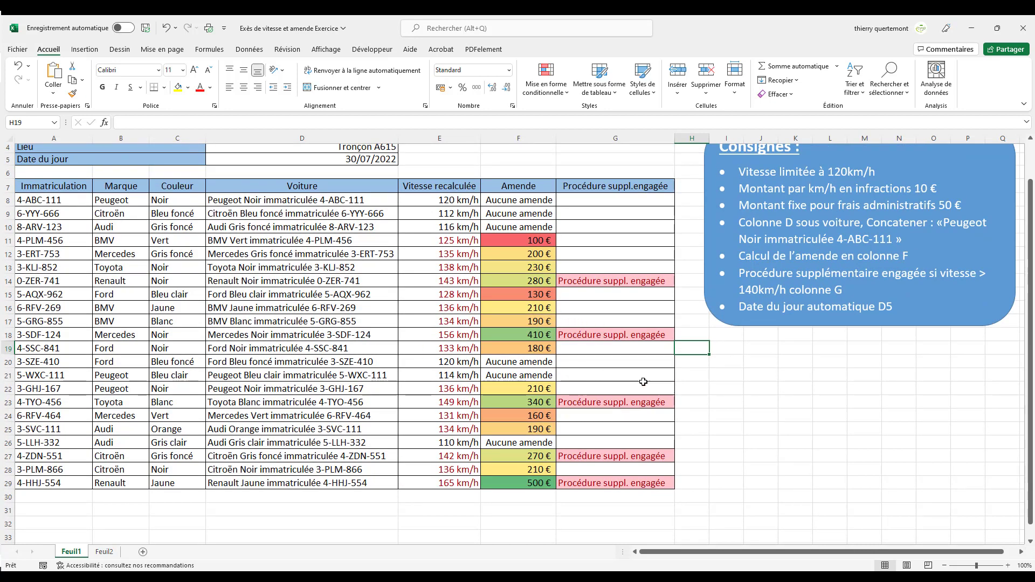
{"action": "scroll", "coordinate": [684, 375], "scroll_direction": "up", "scroll_amount": 1}
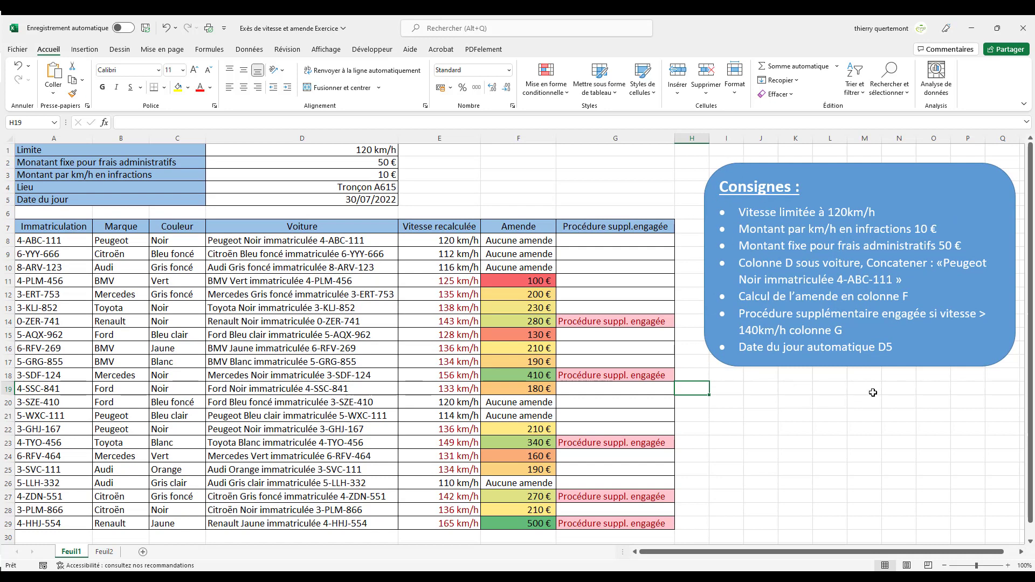